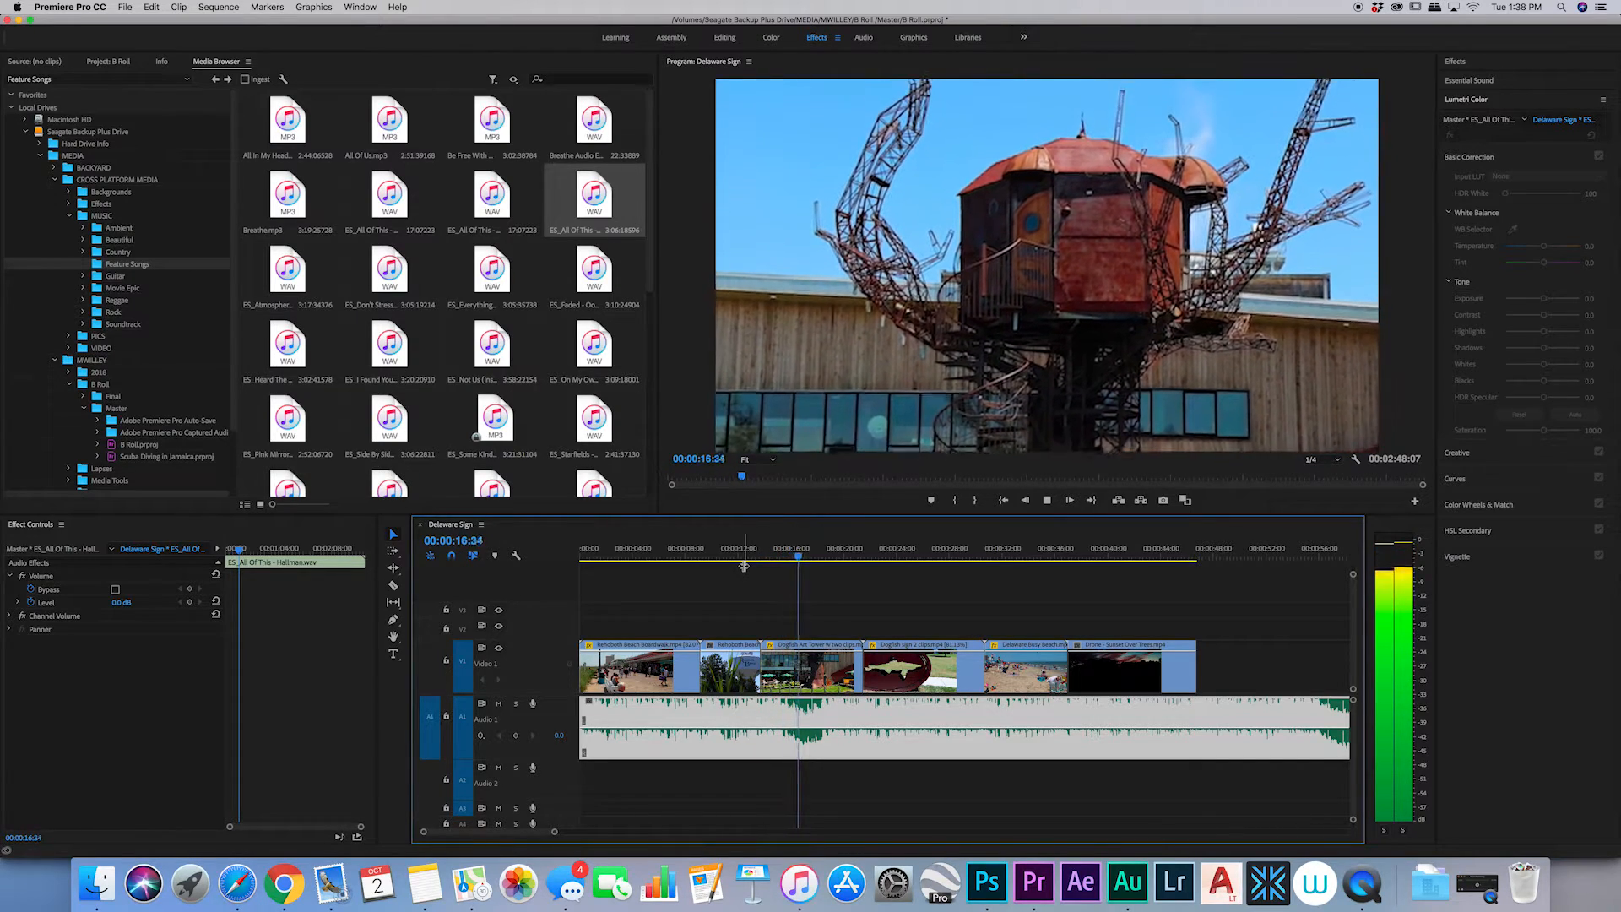
# - Split the Audio 1 music clip at 00:00:17:32 and move its second part beyond the end of the video clips
pyautogui.press('space')
pyautogui.press('c')
pyautogui.click(814, 716)
pyautogui.press('v')
pyautogui.moveTo(887, 714); pyautogui.dragTo(1309, 708)
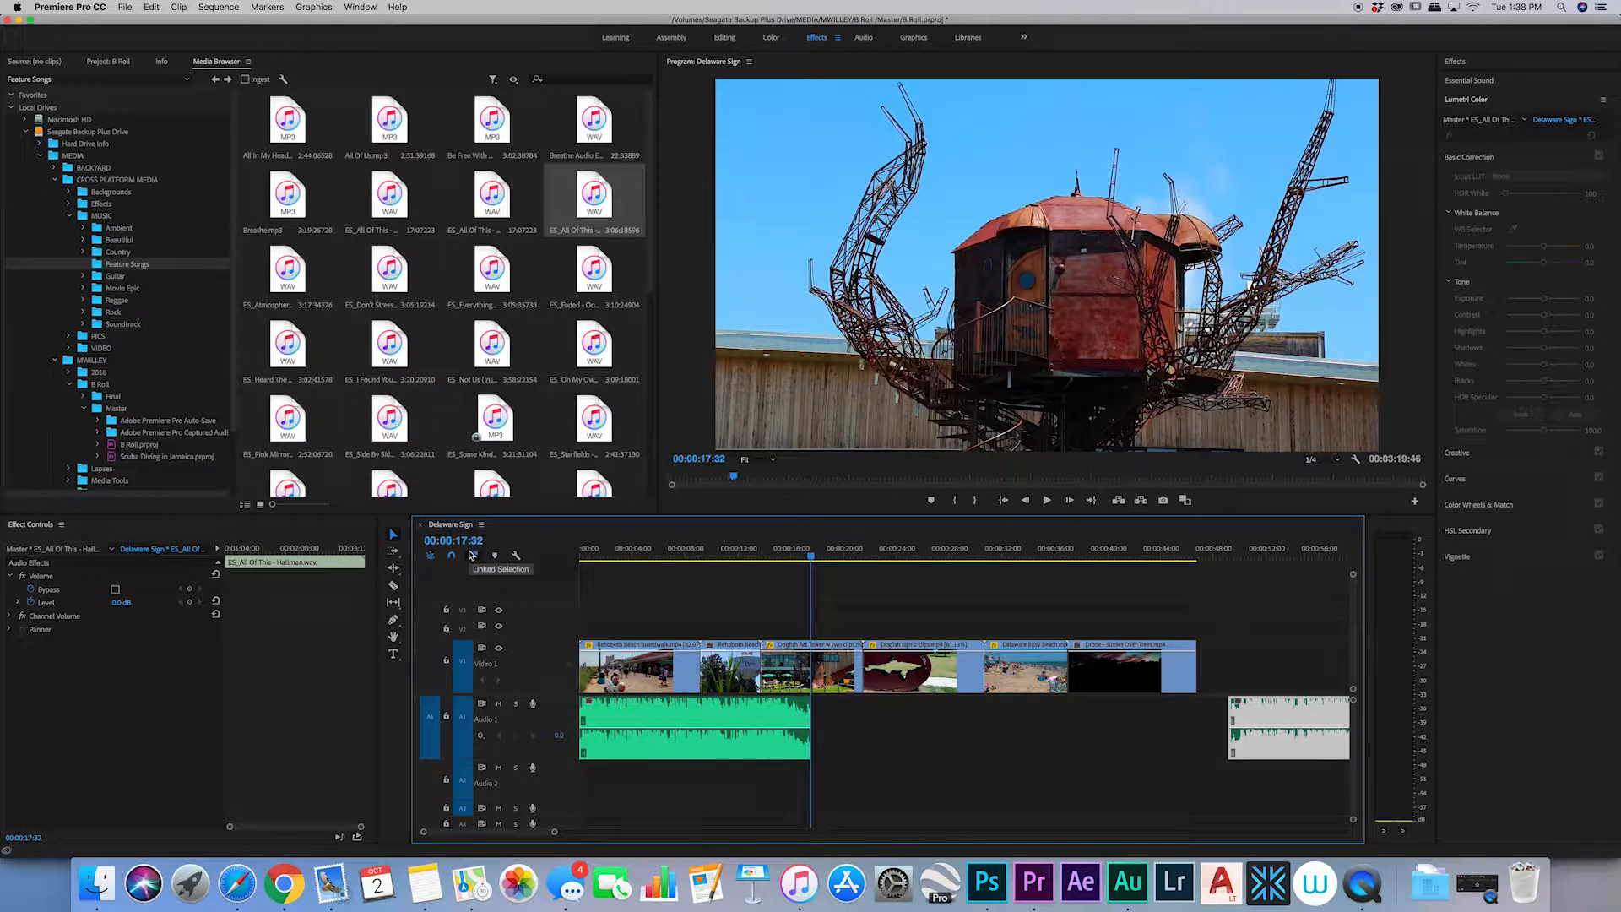
# - Place the playhead at the end of the last video clip, 00:00:46:40, and open the first music segment in Adobe Audition
pyautogui.moveTo(813, 562); pyautogui.dragTo(1195, 564)
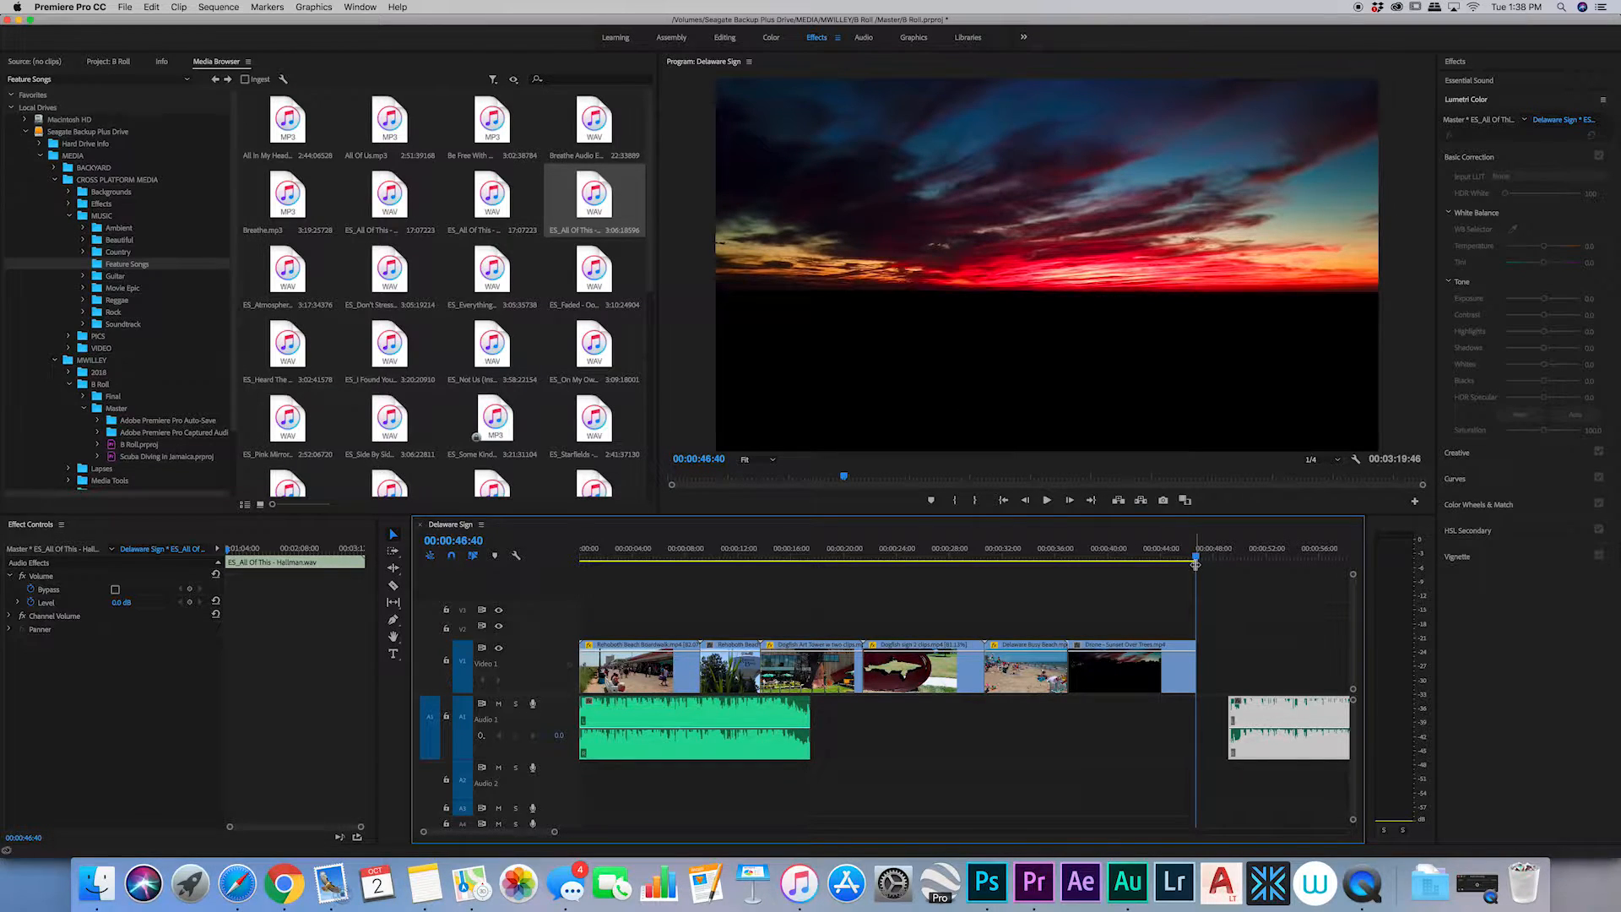
pyautogui.click(472, 553)
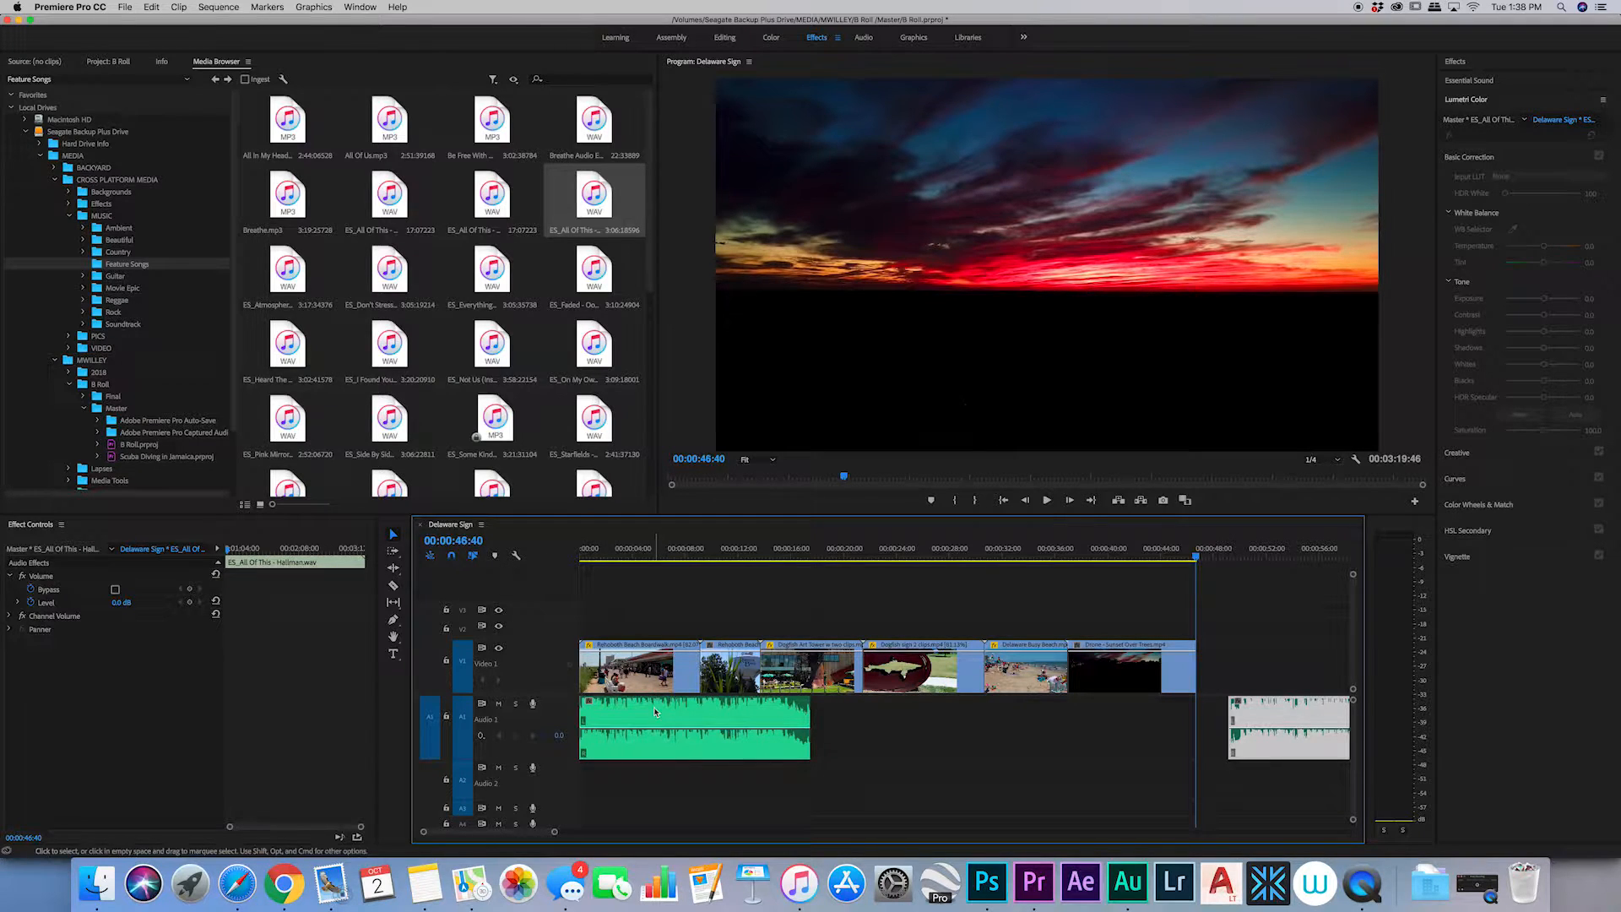
pyautogui.click(655, 712)
pyautogui.rightClick(656, 711)
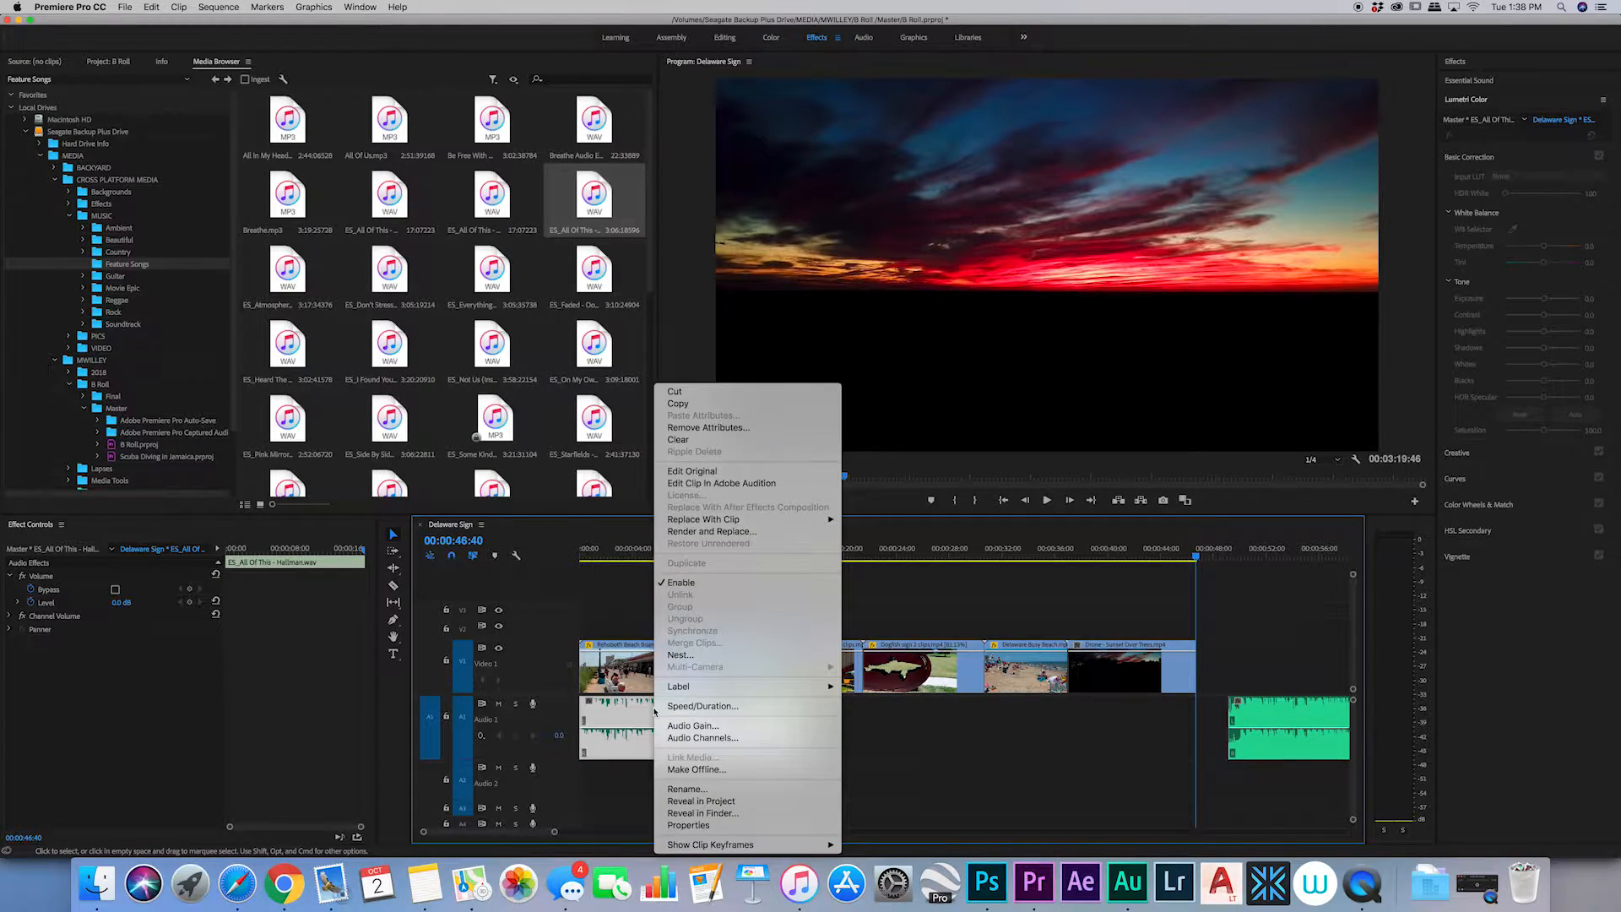
pyautogui.click(721, 483)
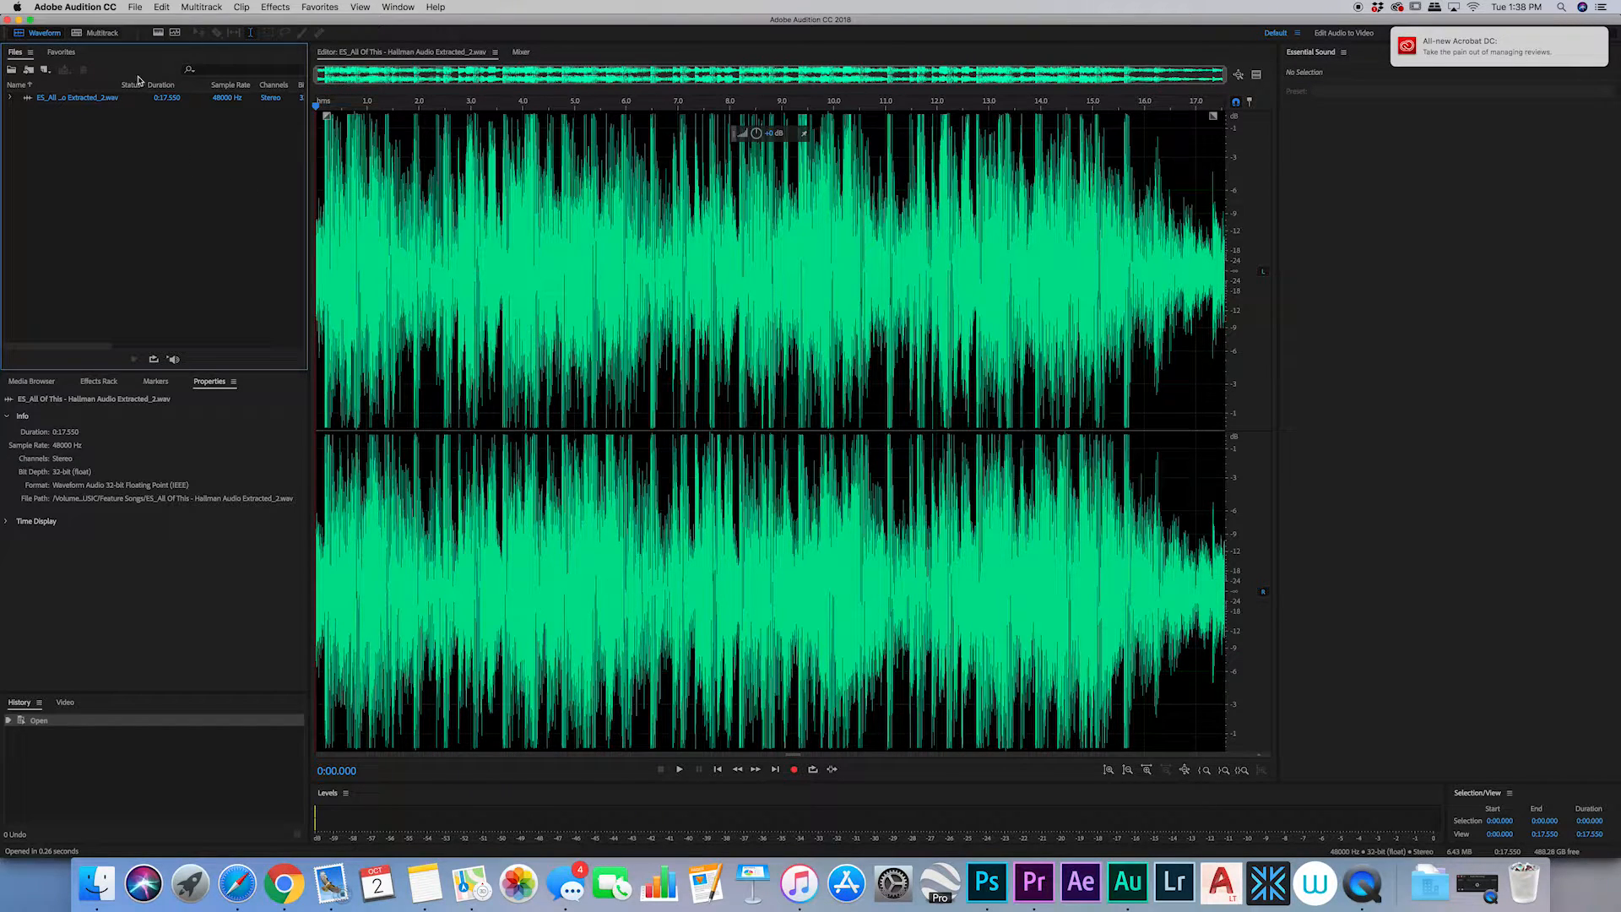
# - Create a stereo 48000 Hz multitrack session, put the extracted music clip at the start of Track 1, and preview it
pyautogui.click(90, 36)
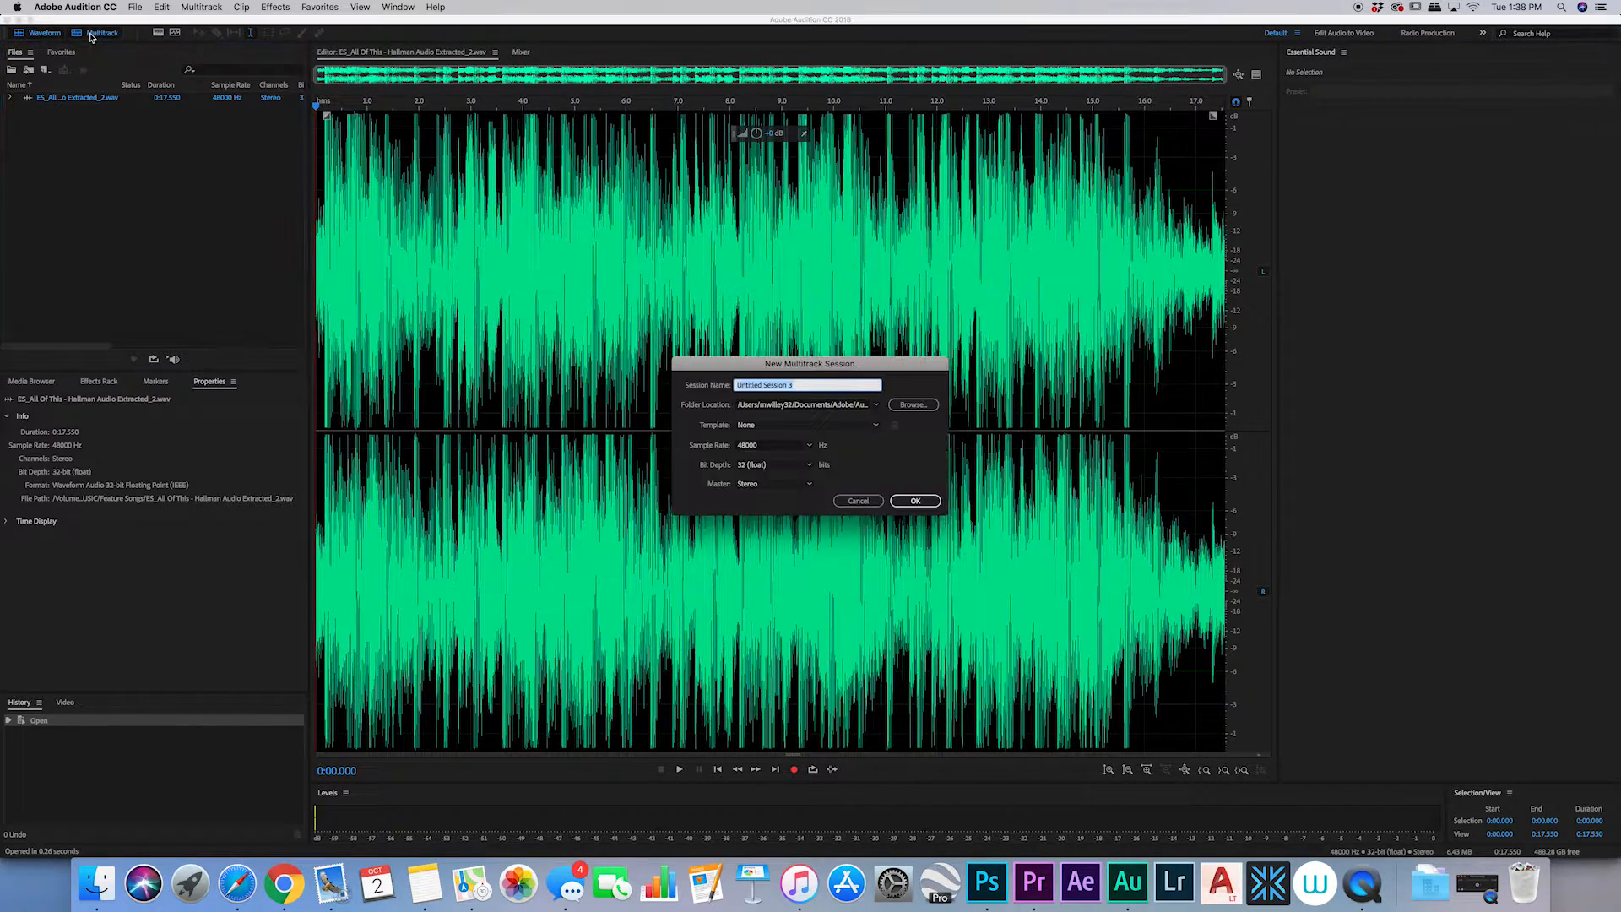
pyautogui.click(915, 502)
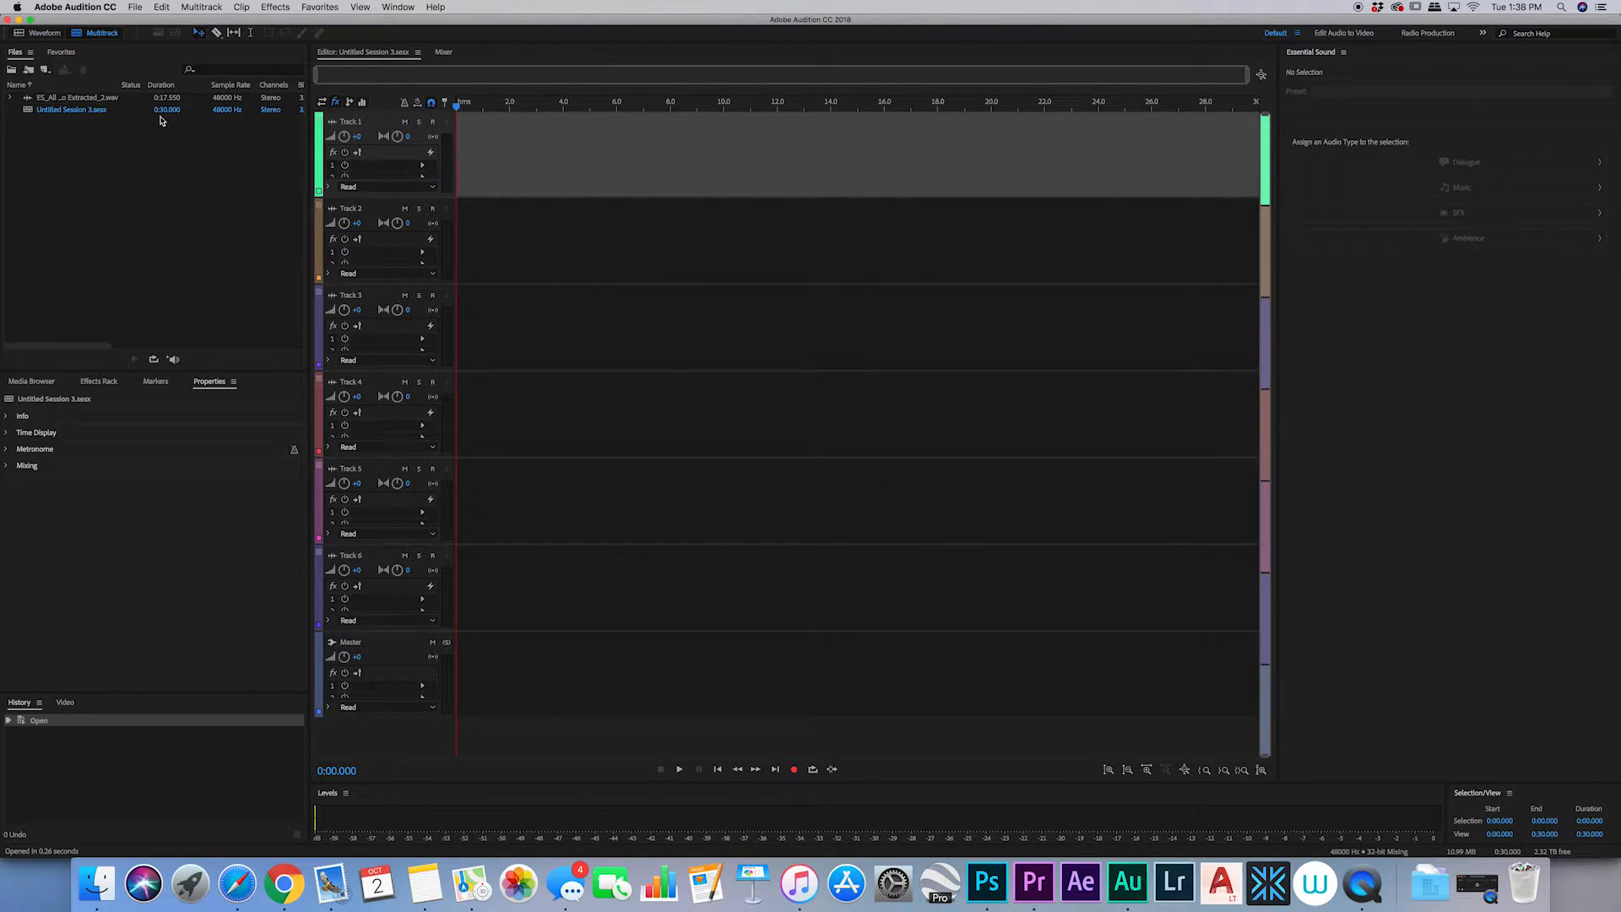
pyautogui.moveTo(99, 101); pyautogui.dragTo(414, 141)
pyautogui.press('space')
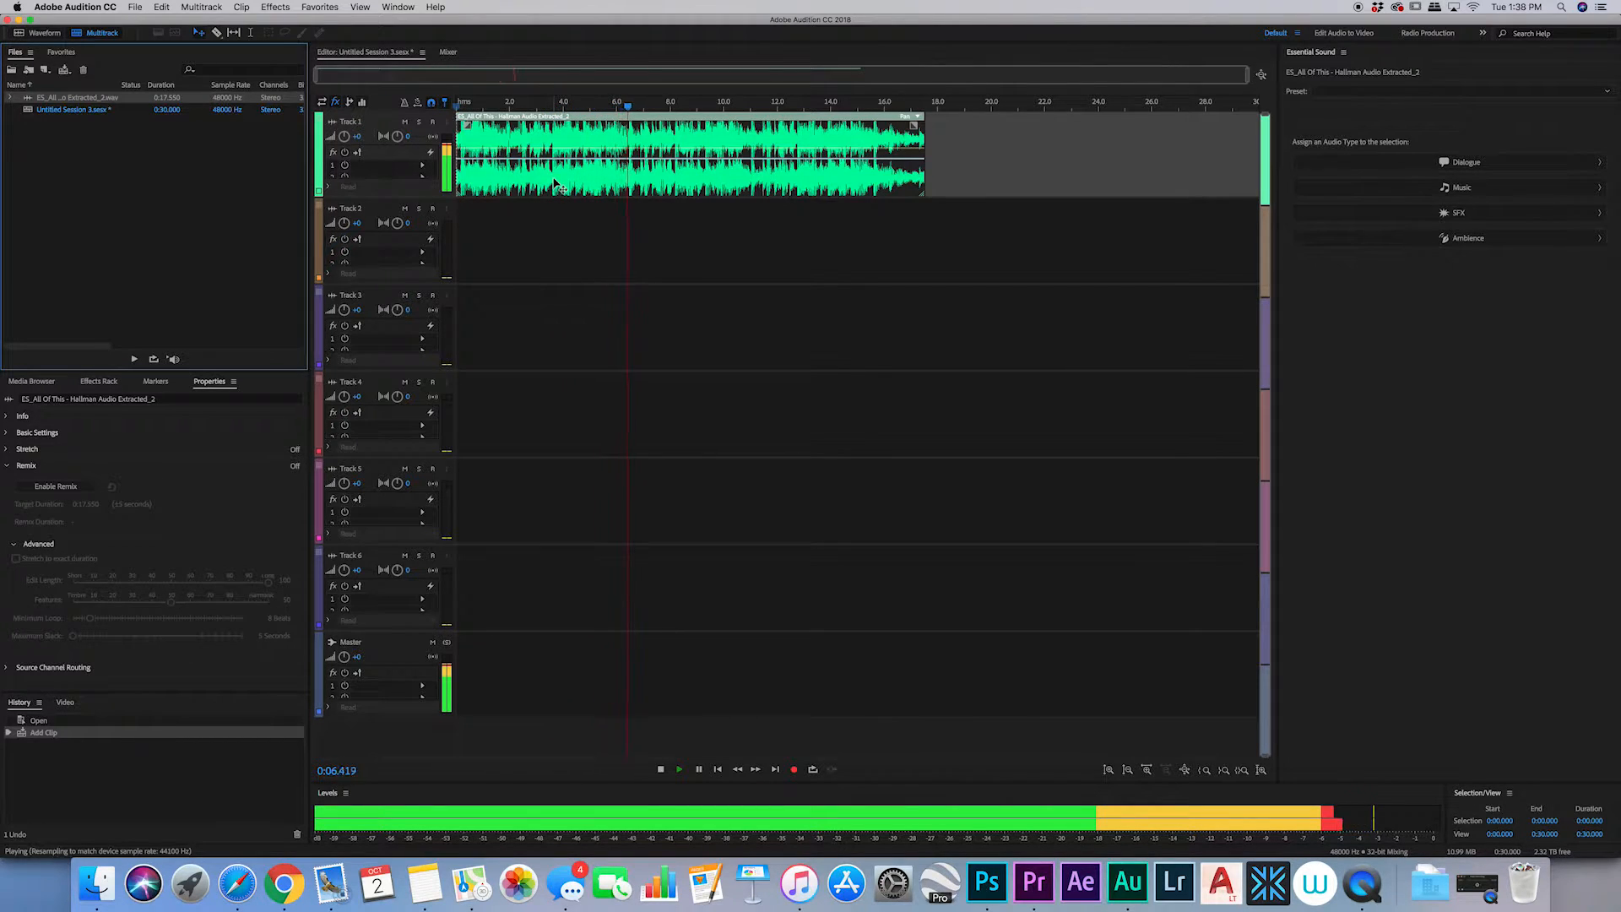
pyautogui.press('space')
pyautogui.click(506, 142)
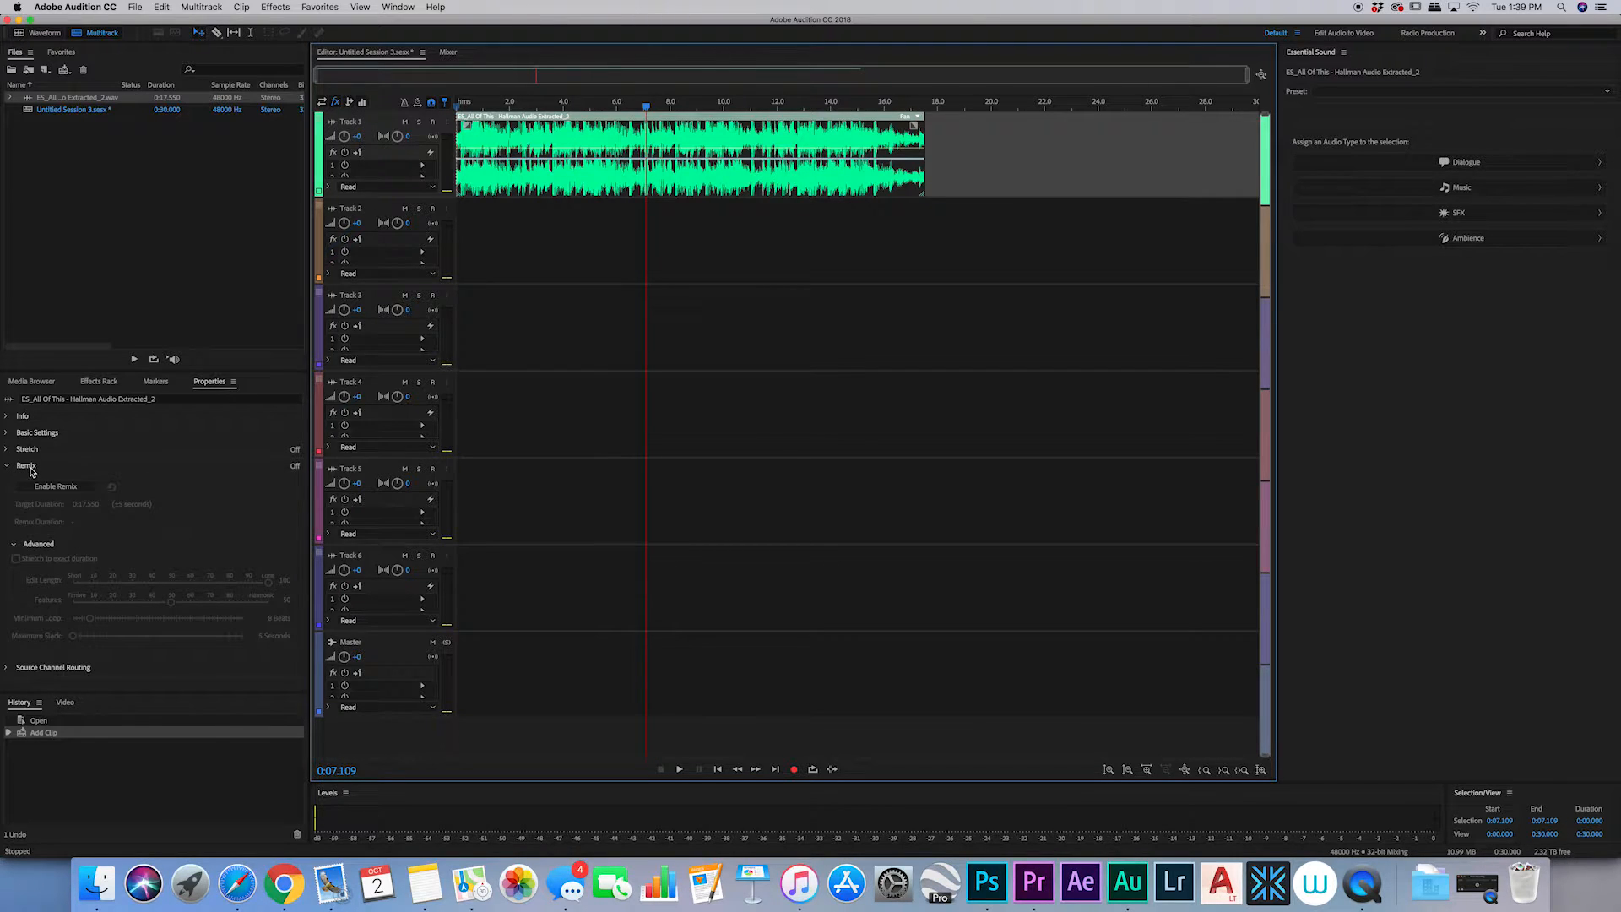
# - Enable Remix on the clip, adjust the target duration until the remix lasts about 46.7 seconds, and listen to the result
pyautogui.click(53, 486)
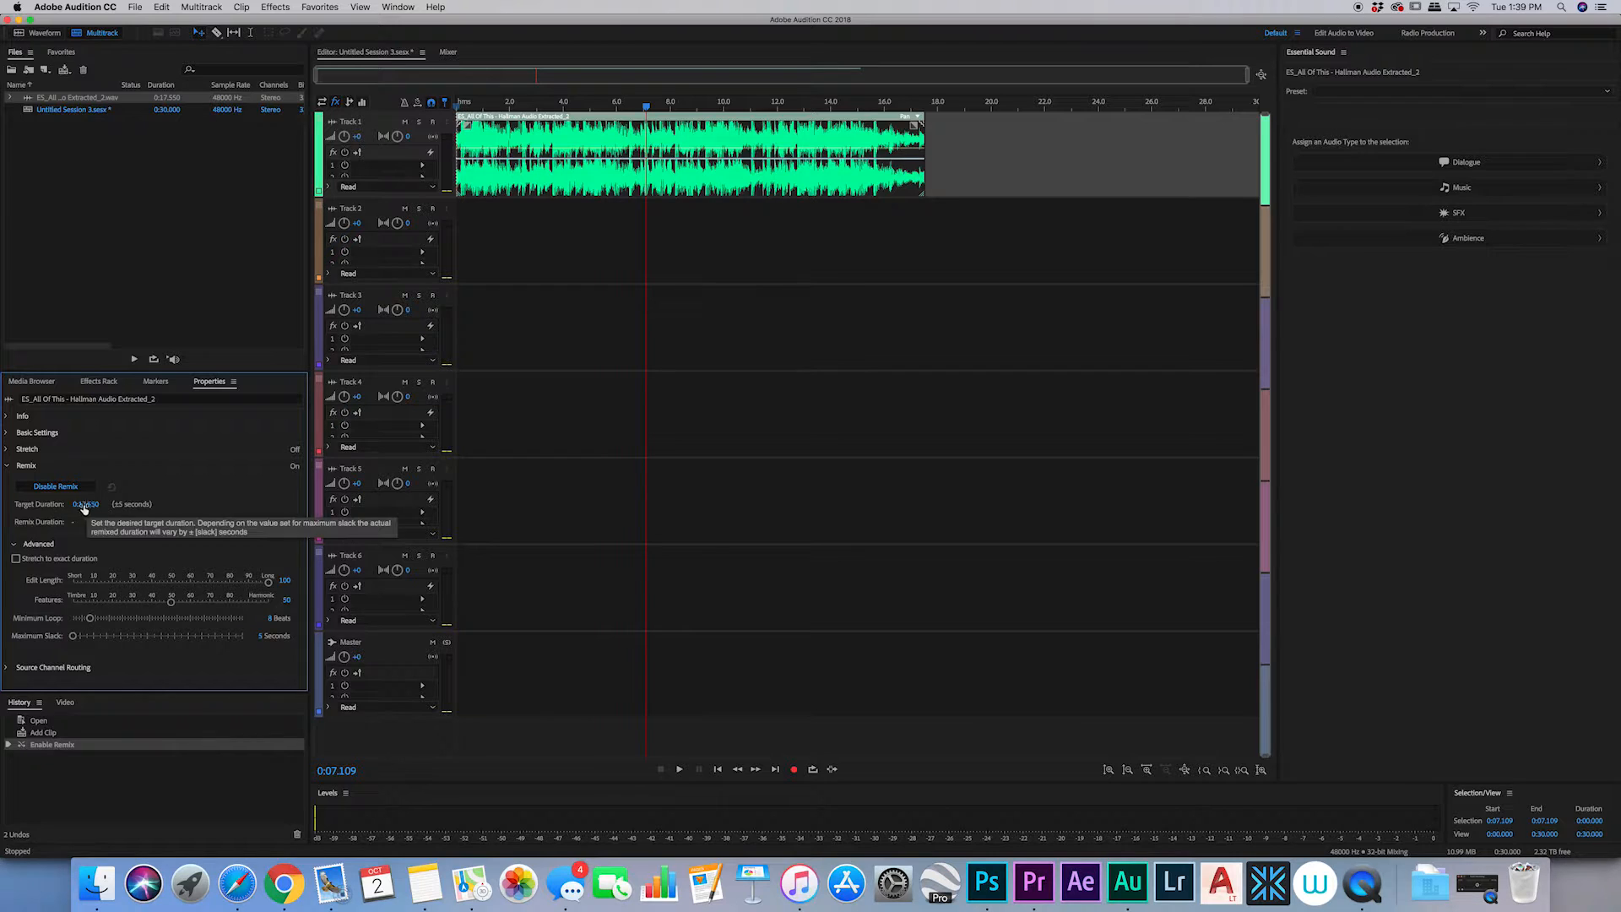
pyautogui.click(1034, 884)
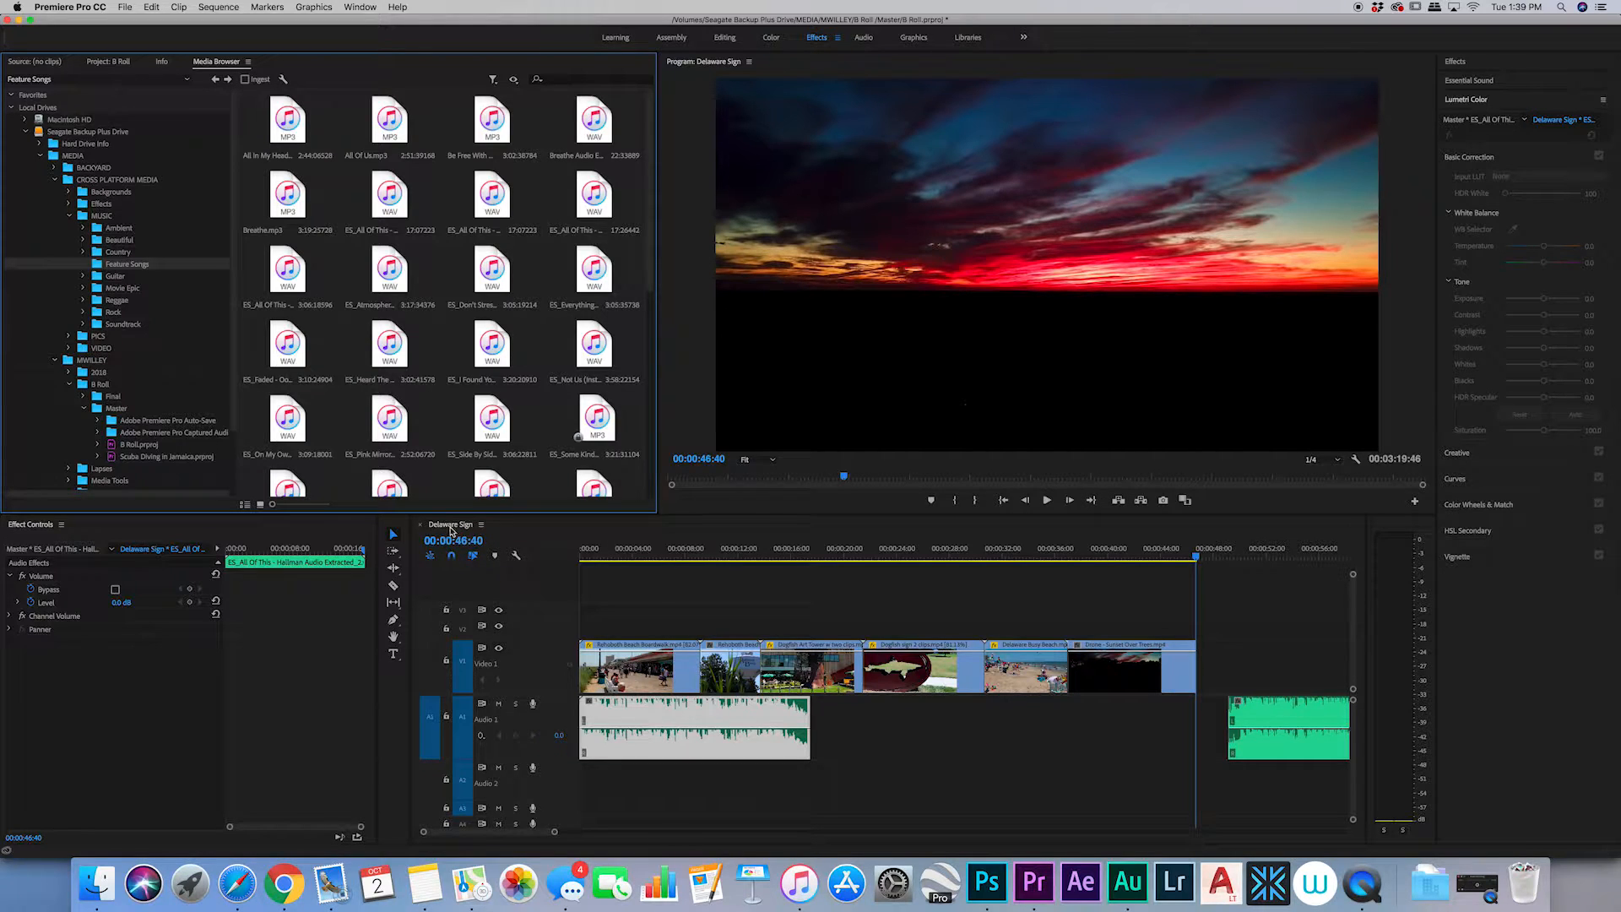
pyautogui.click(1128, 882)
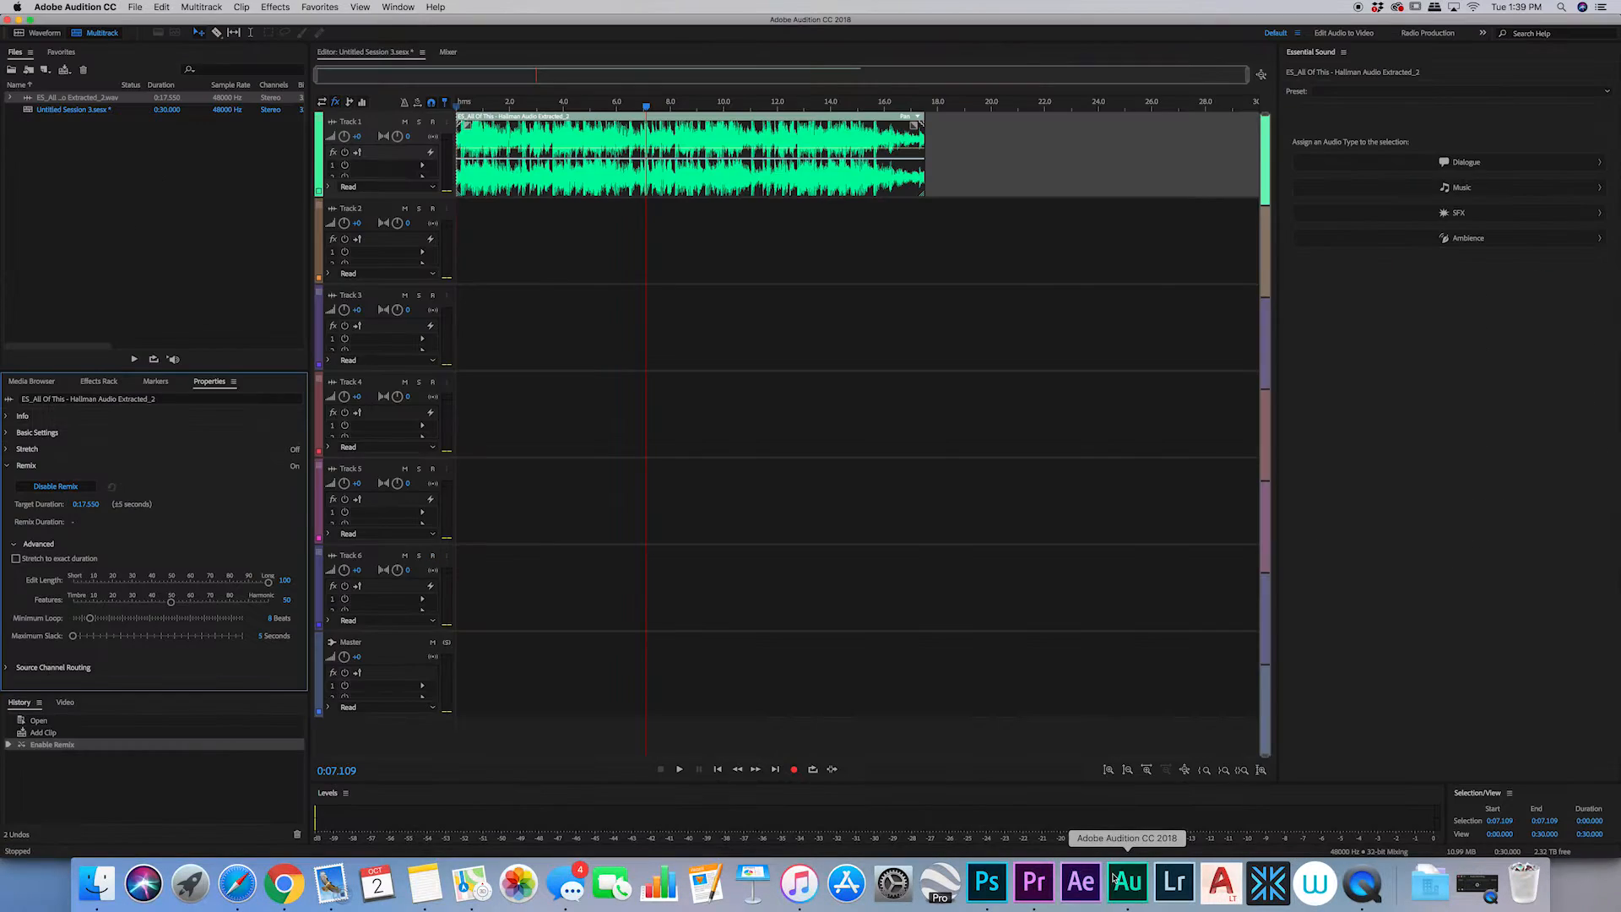
pyautogui.moveTo(82, 507); pyautogui.dragTo(108, 509)
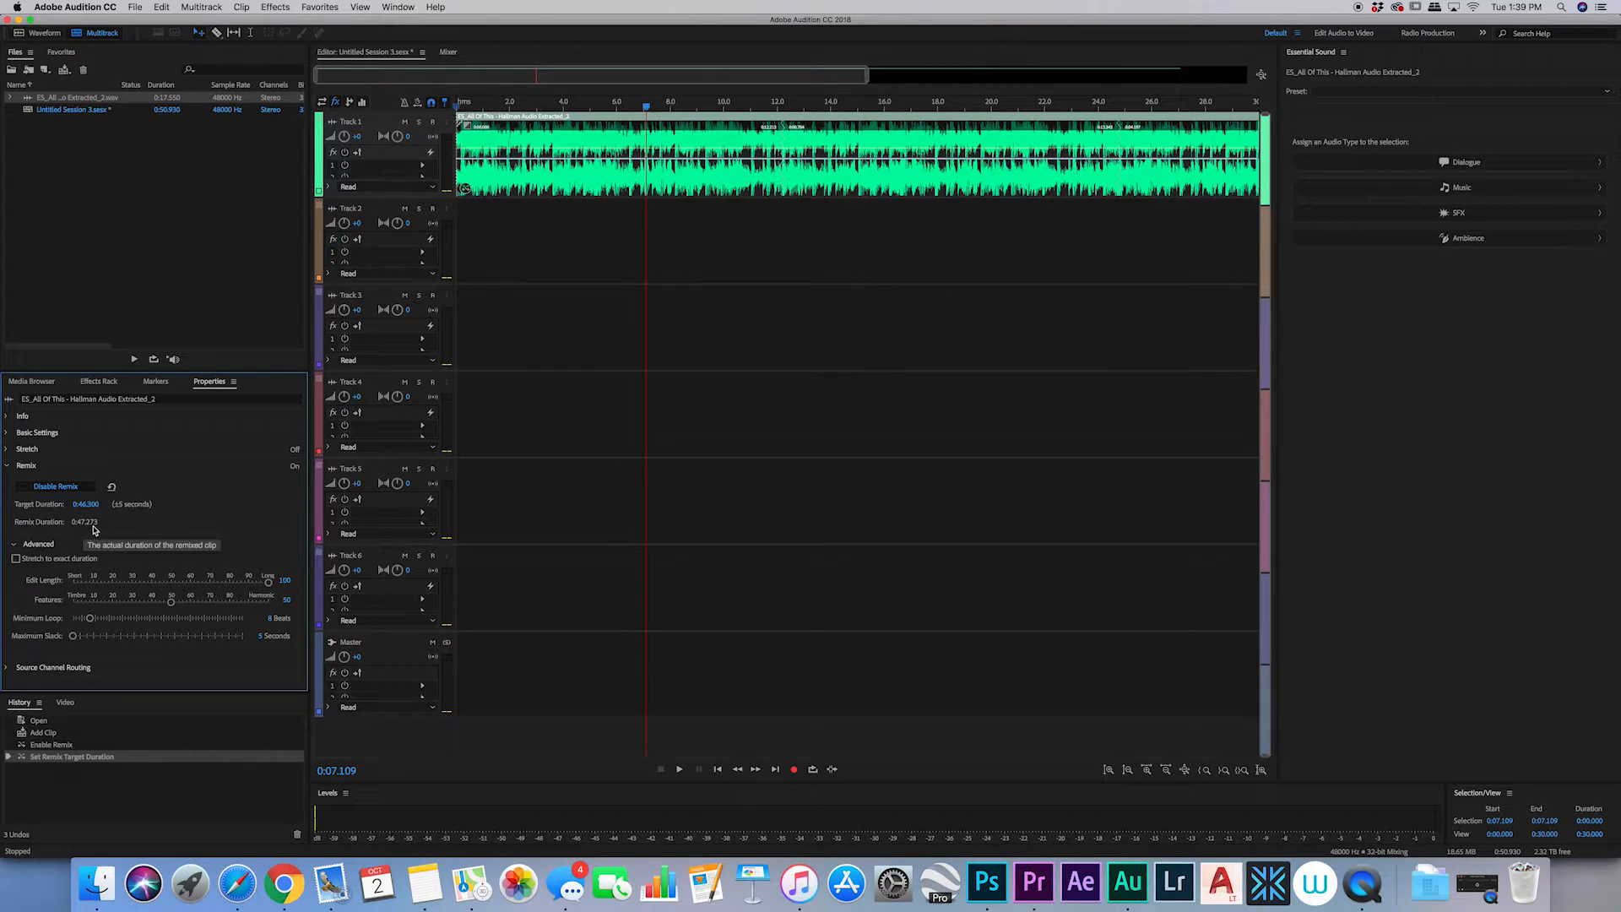
pyautogui.moveTo(96, 506); pyautogui.dragTo(92, 507)
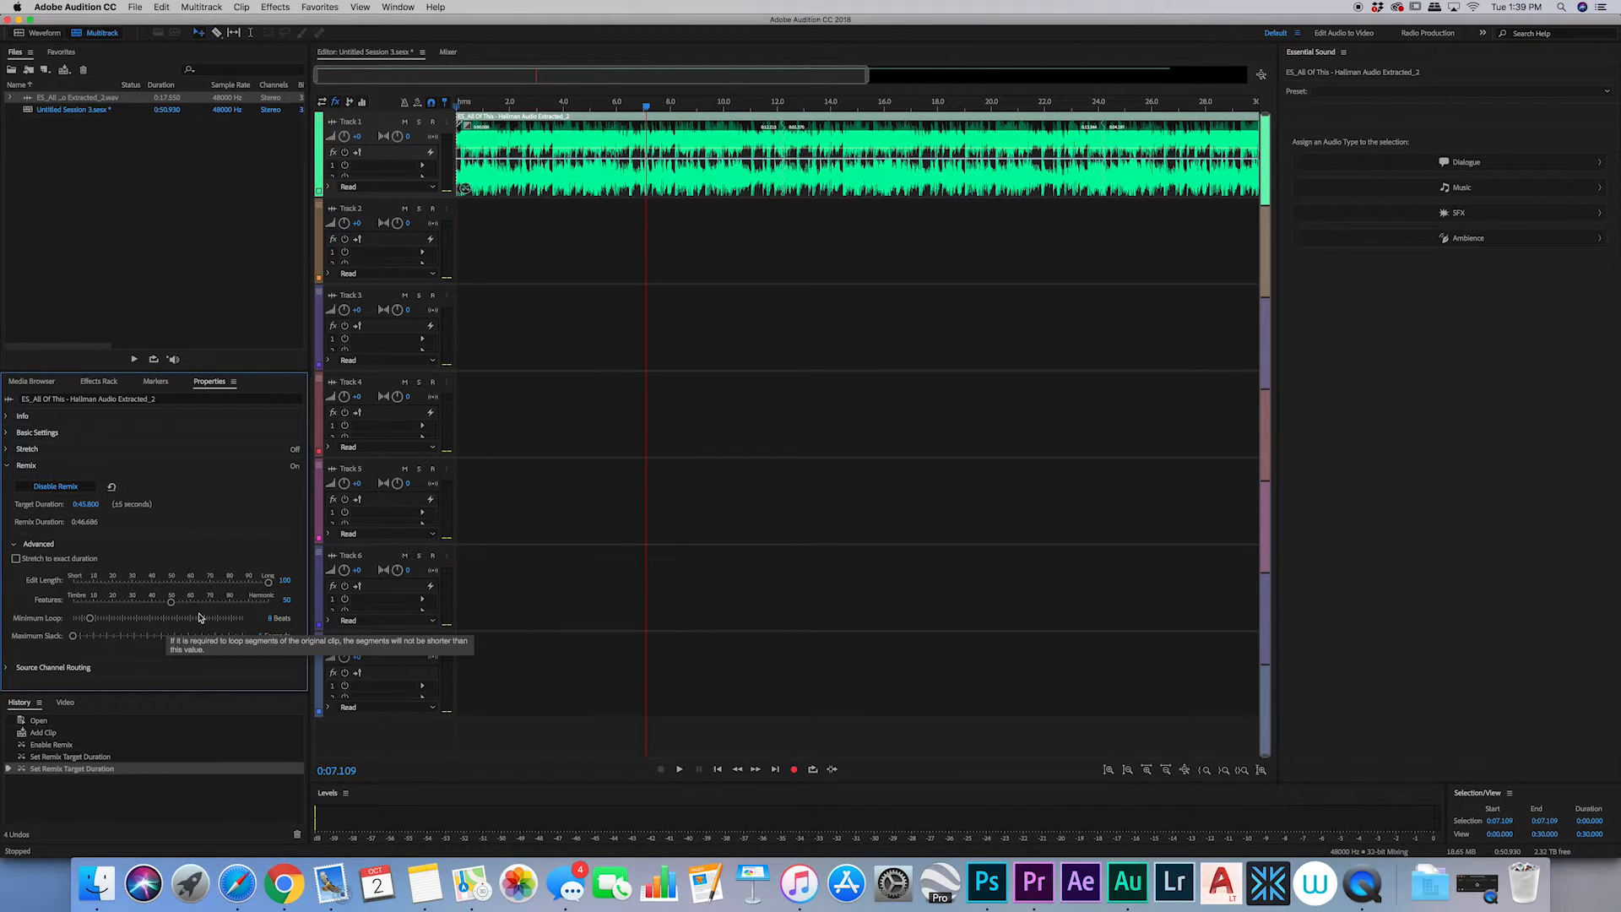
pyautogui.press('space')
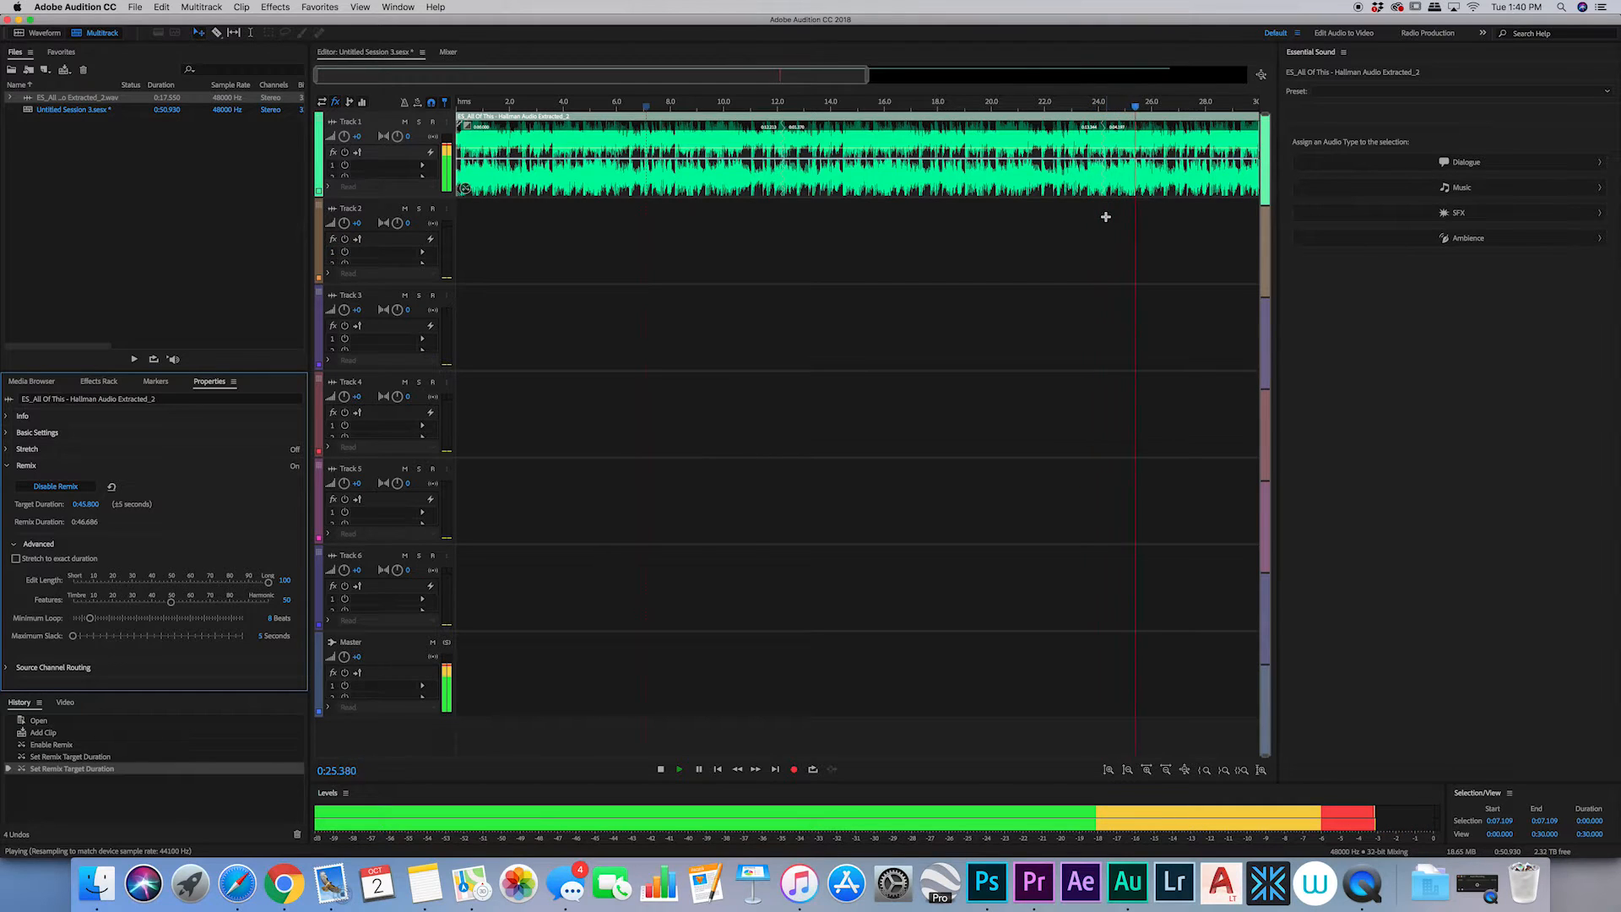
pyautogui.press('space')
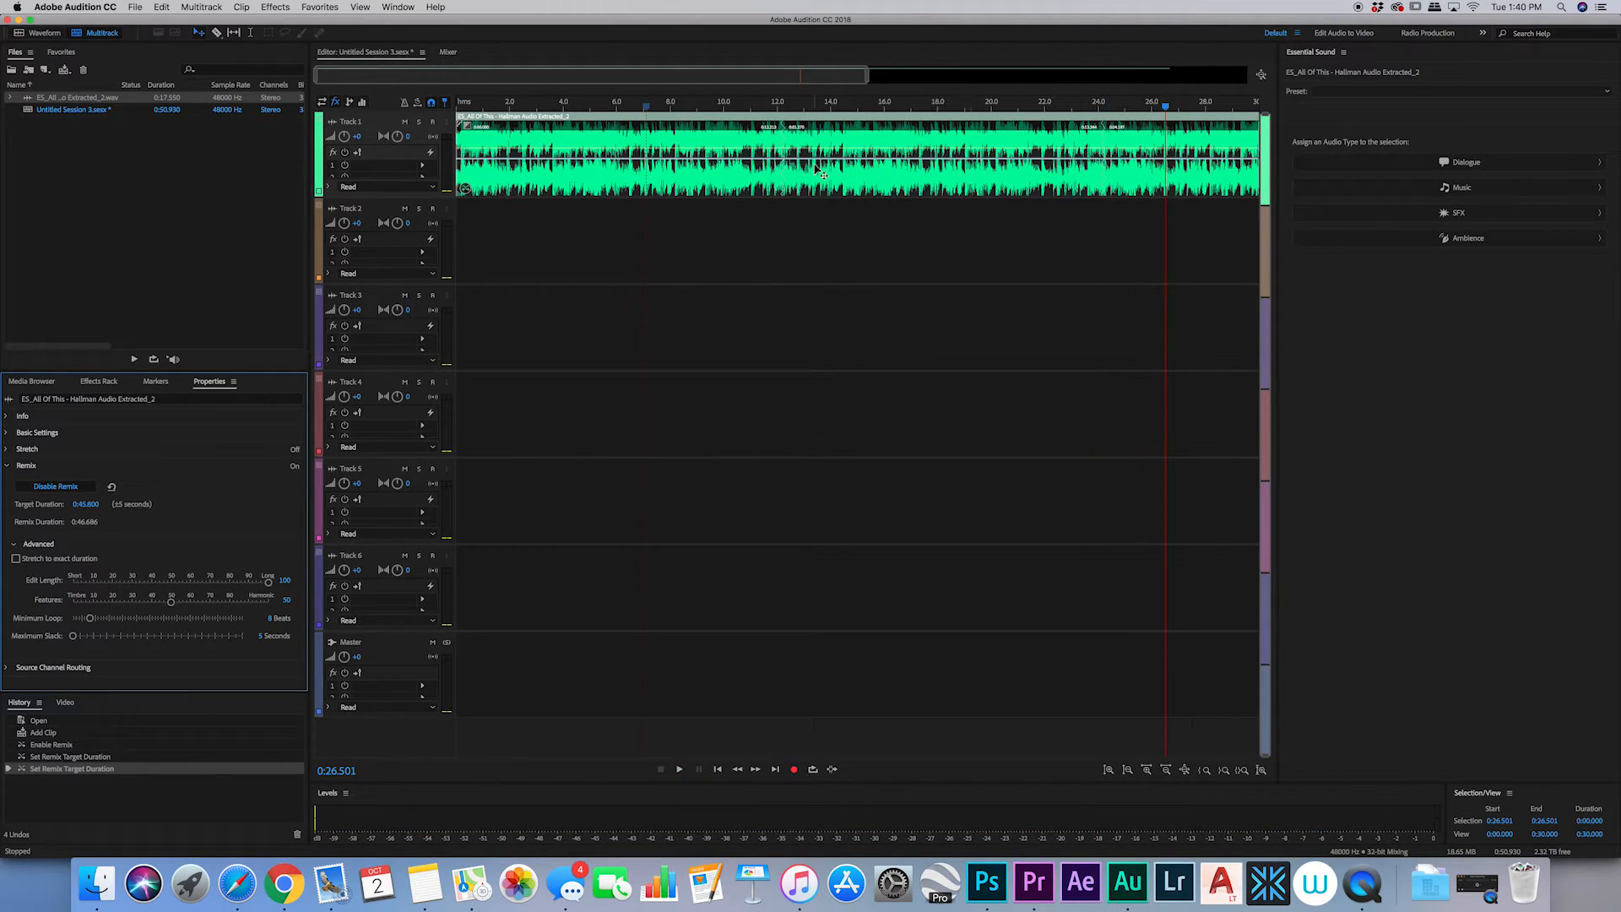
# - Export the session to Adobe Premiere Pro with each track as a stem, copying it to a new audio track in the active sequence
pyautogui.click(135, 7)
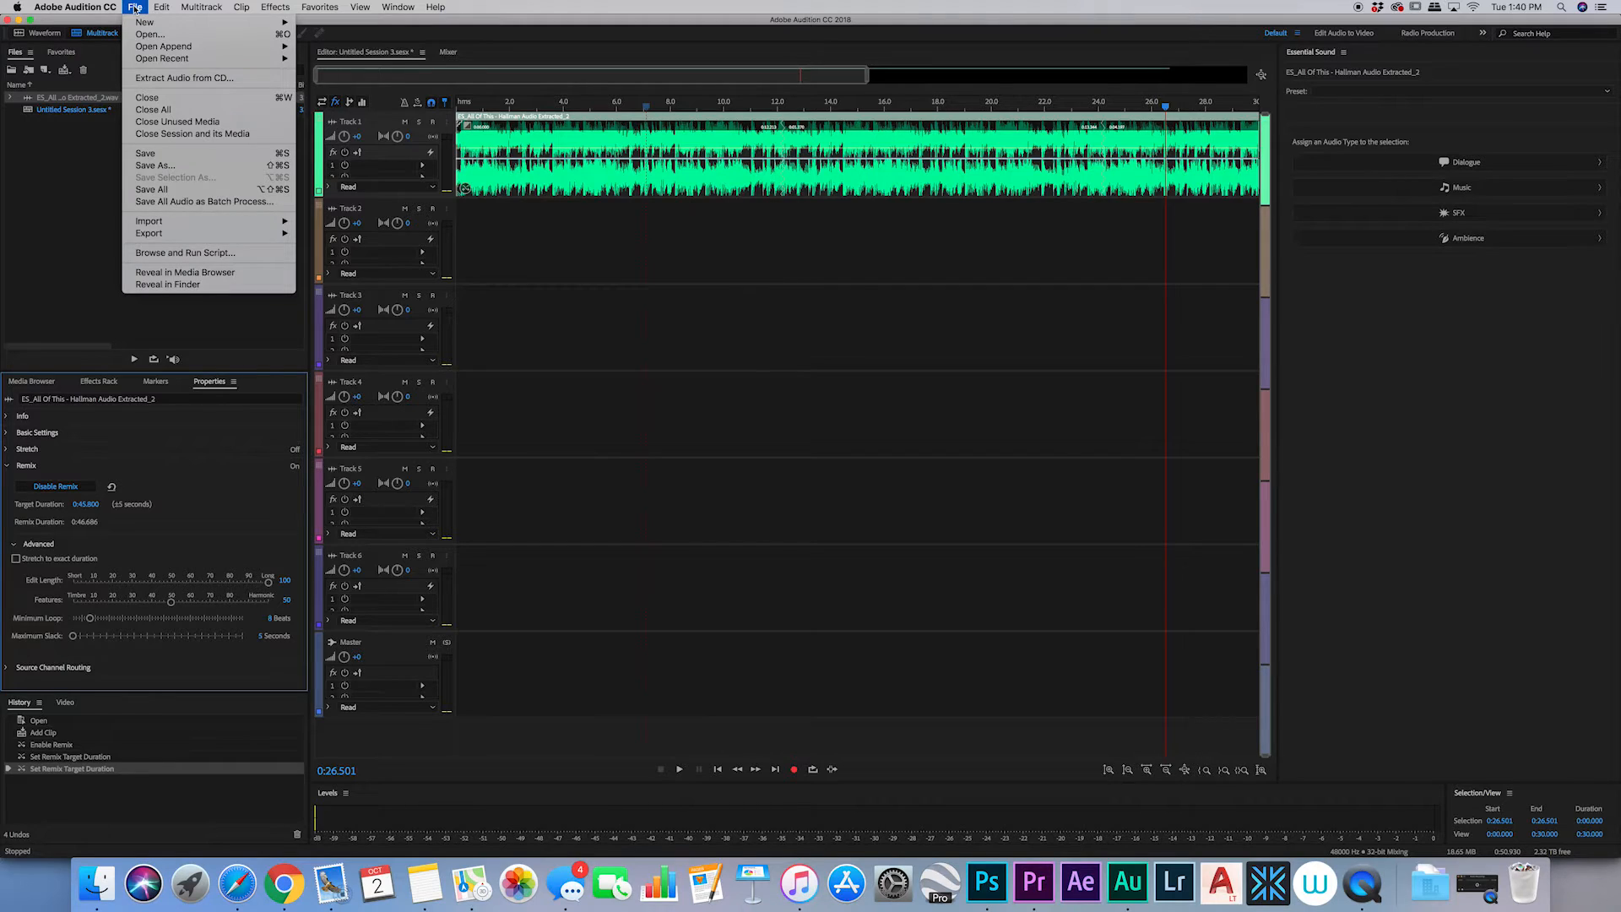
pyautogui.moveTo(173, 235)
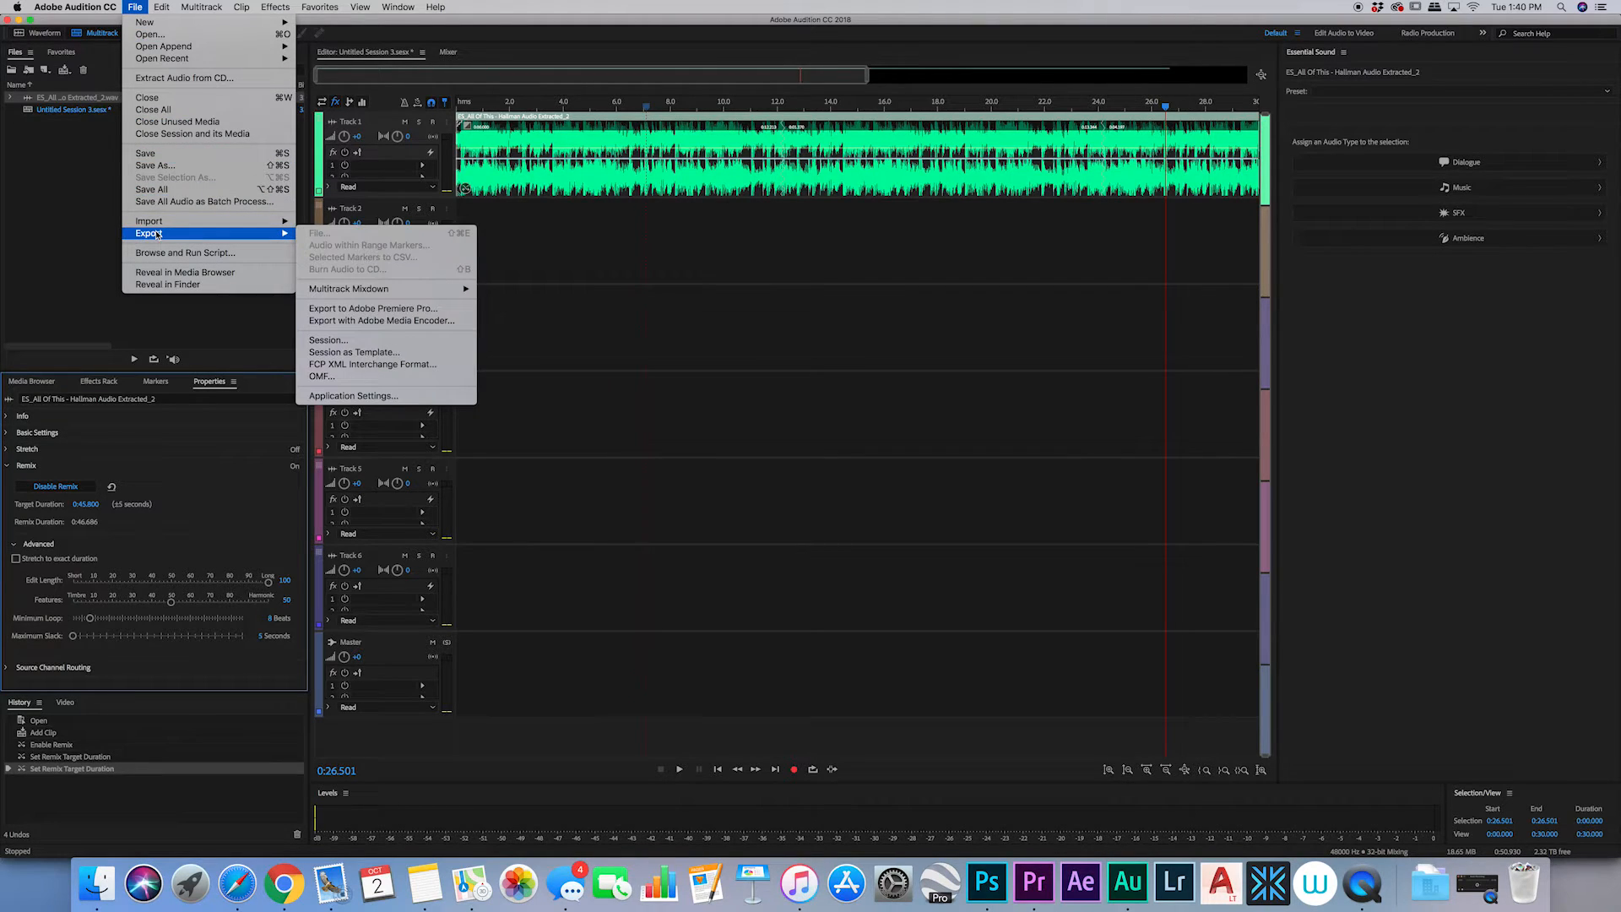
pyautogui.click(332, 309)
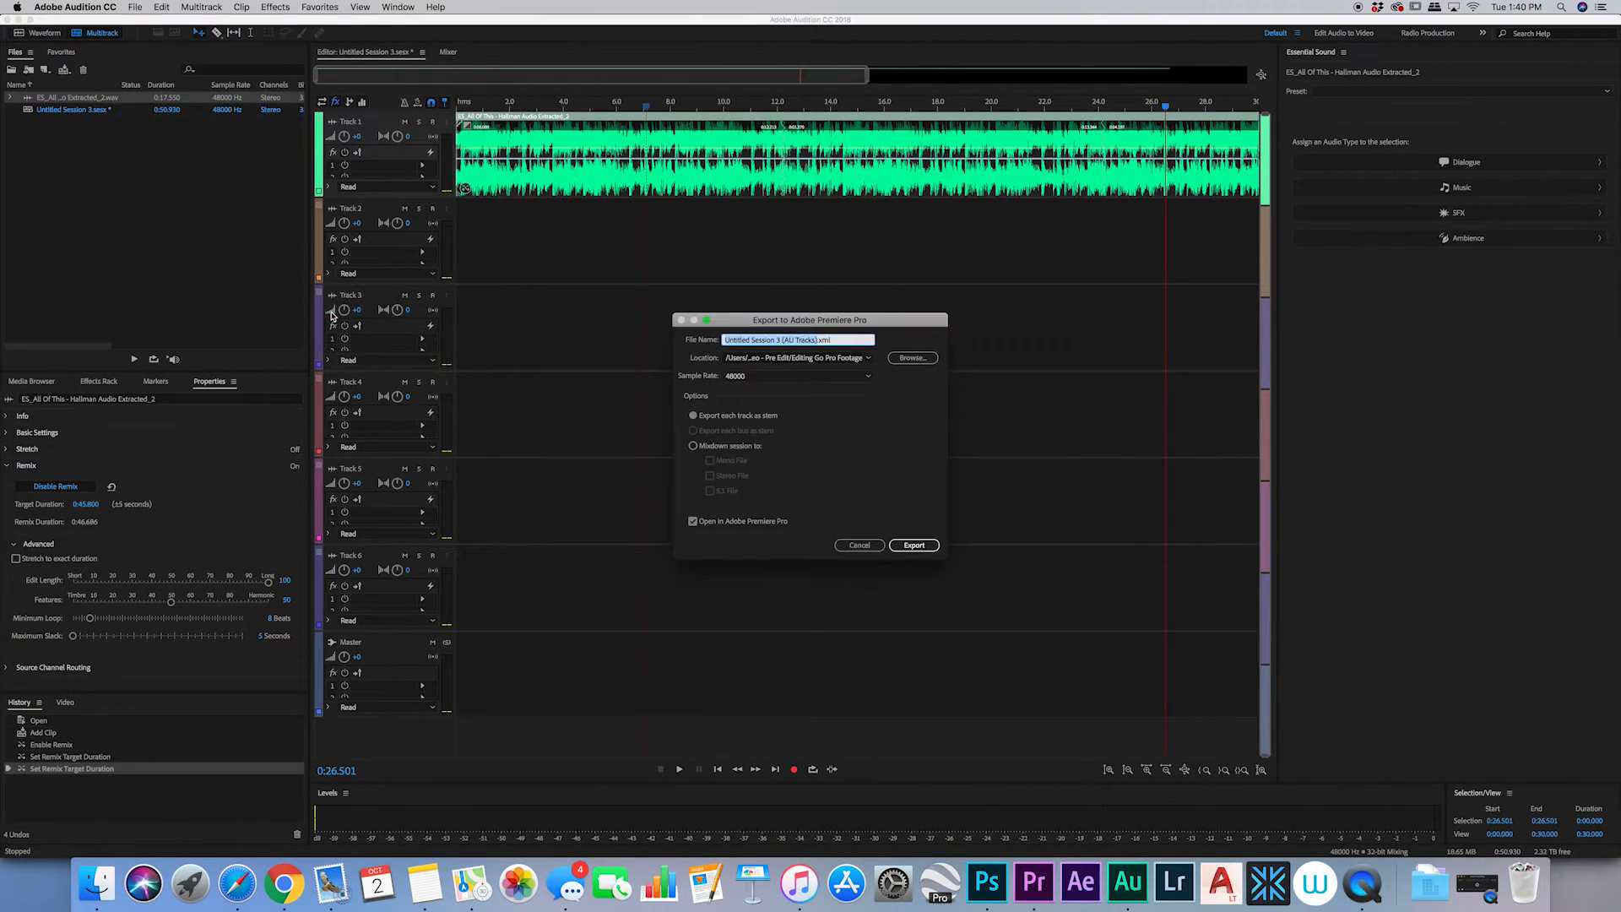
pyautogui.click(922, 548)
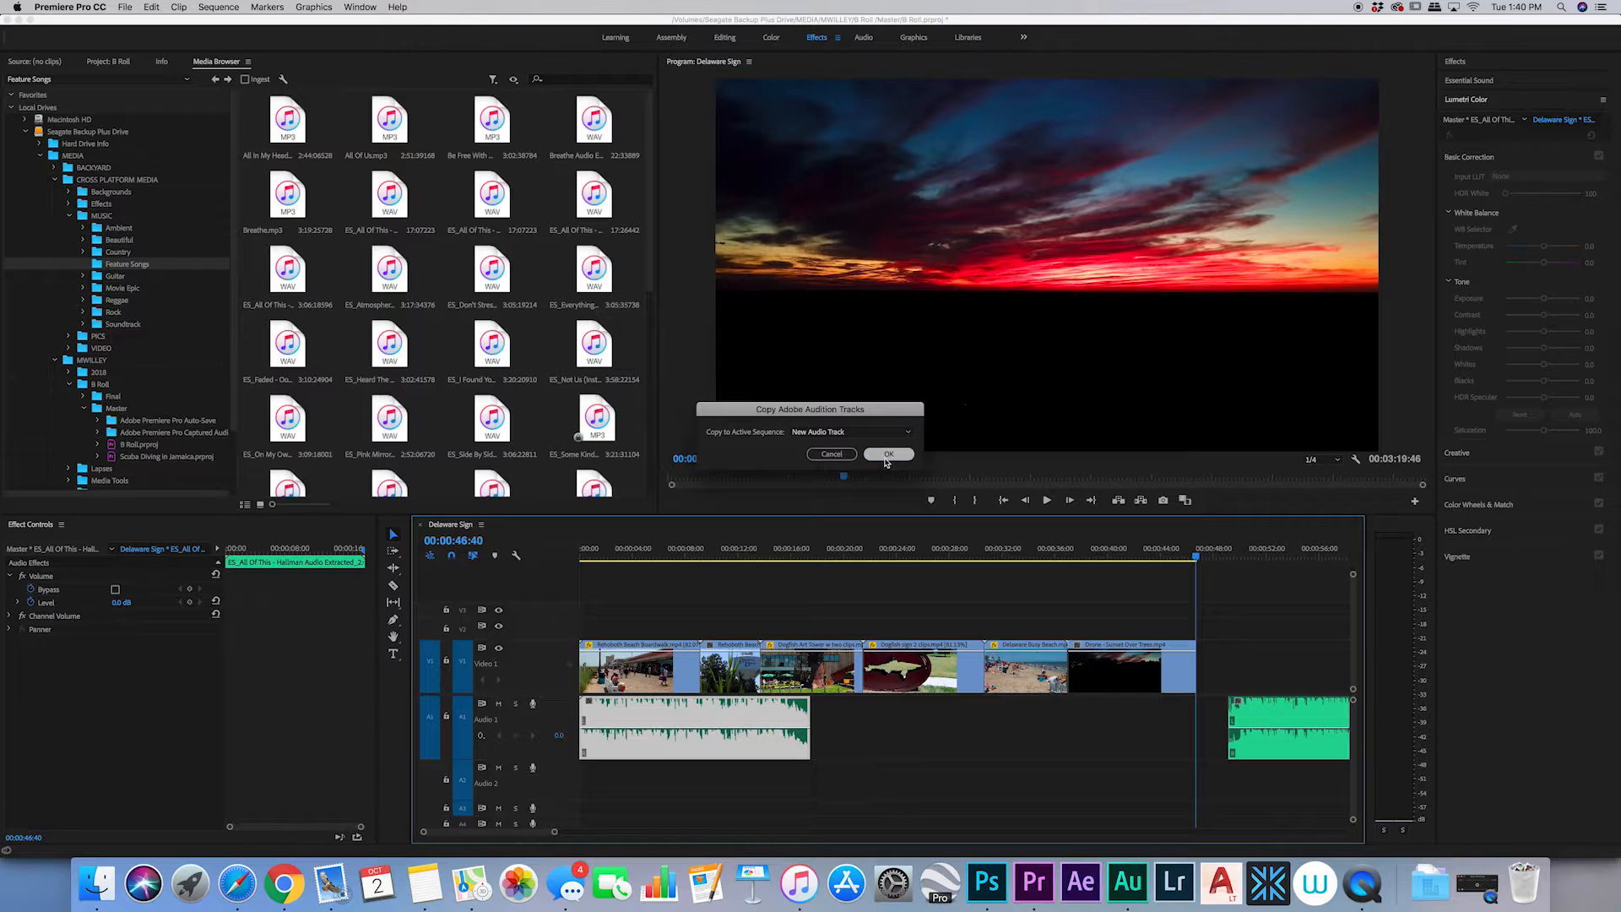
pyautogui.click(888, 455)
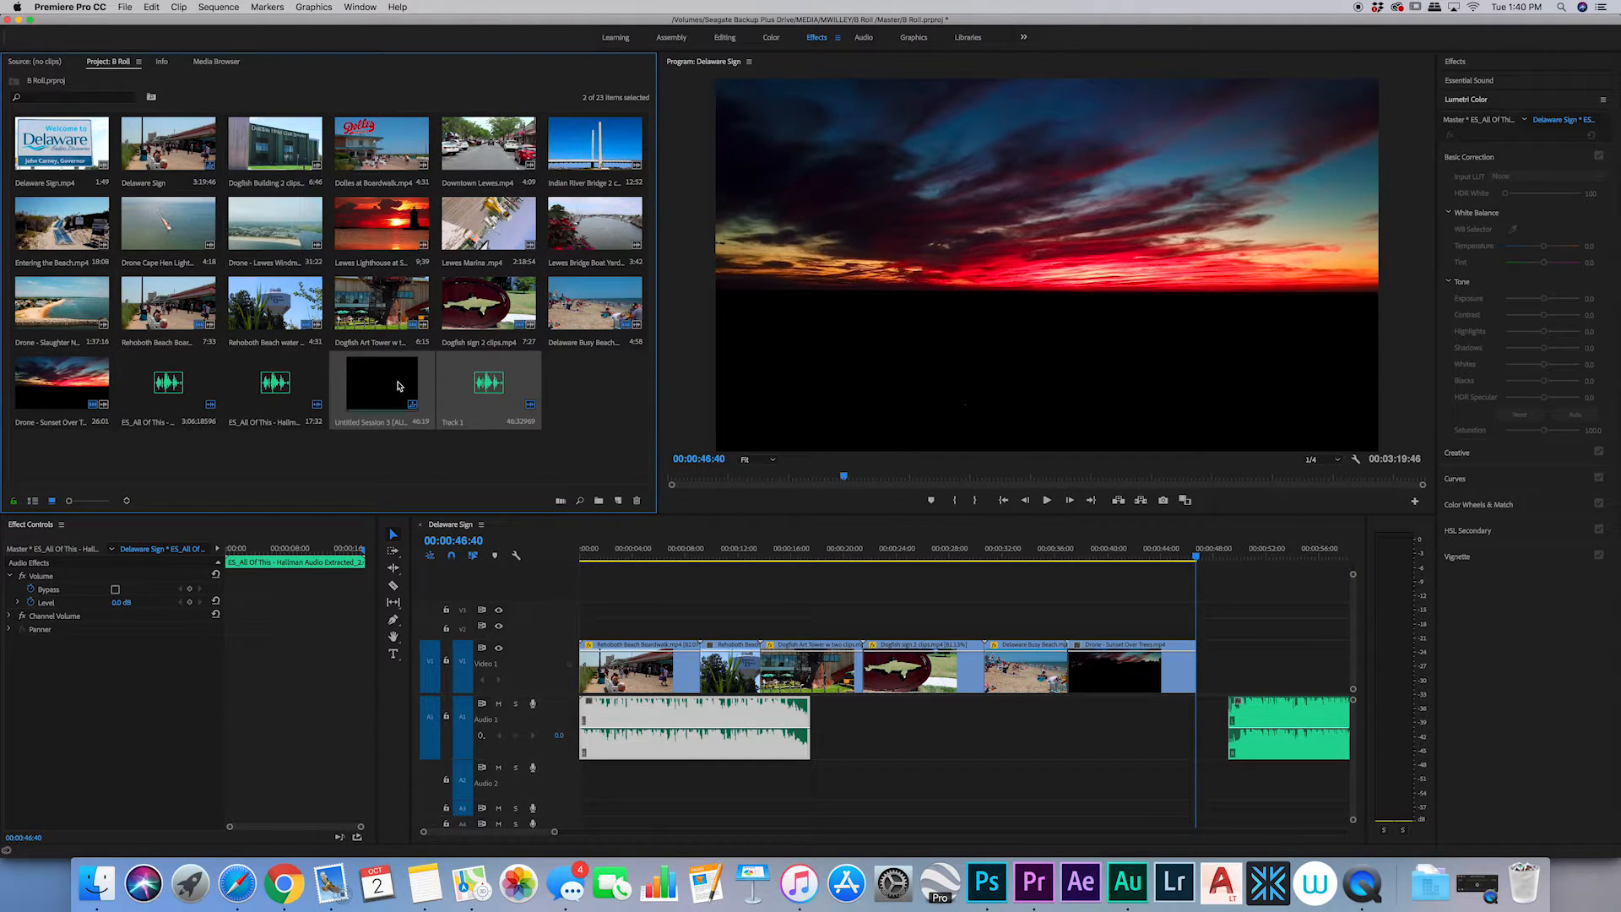
# - Place the imported session and Track 1 audio at the start of Audio 2, then delete the session's clip above the video
pyautogui.moveTo(372, 397); pyautogui.dragTo(578, 799)
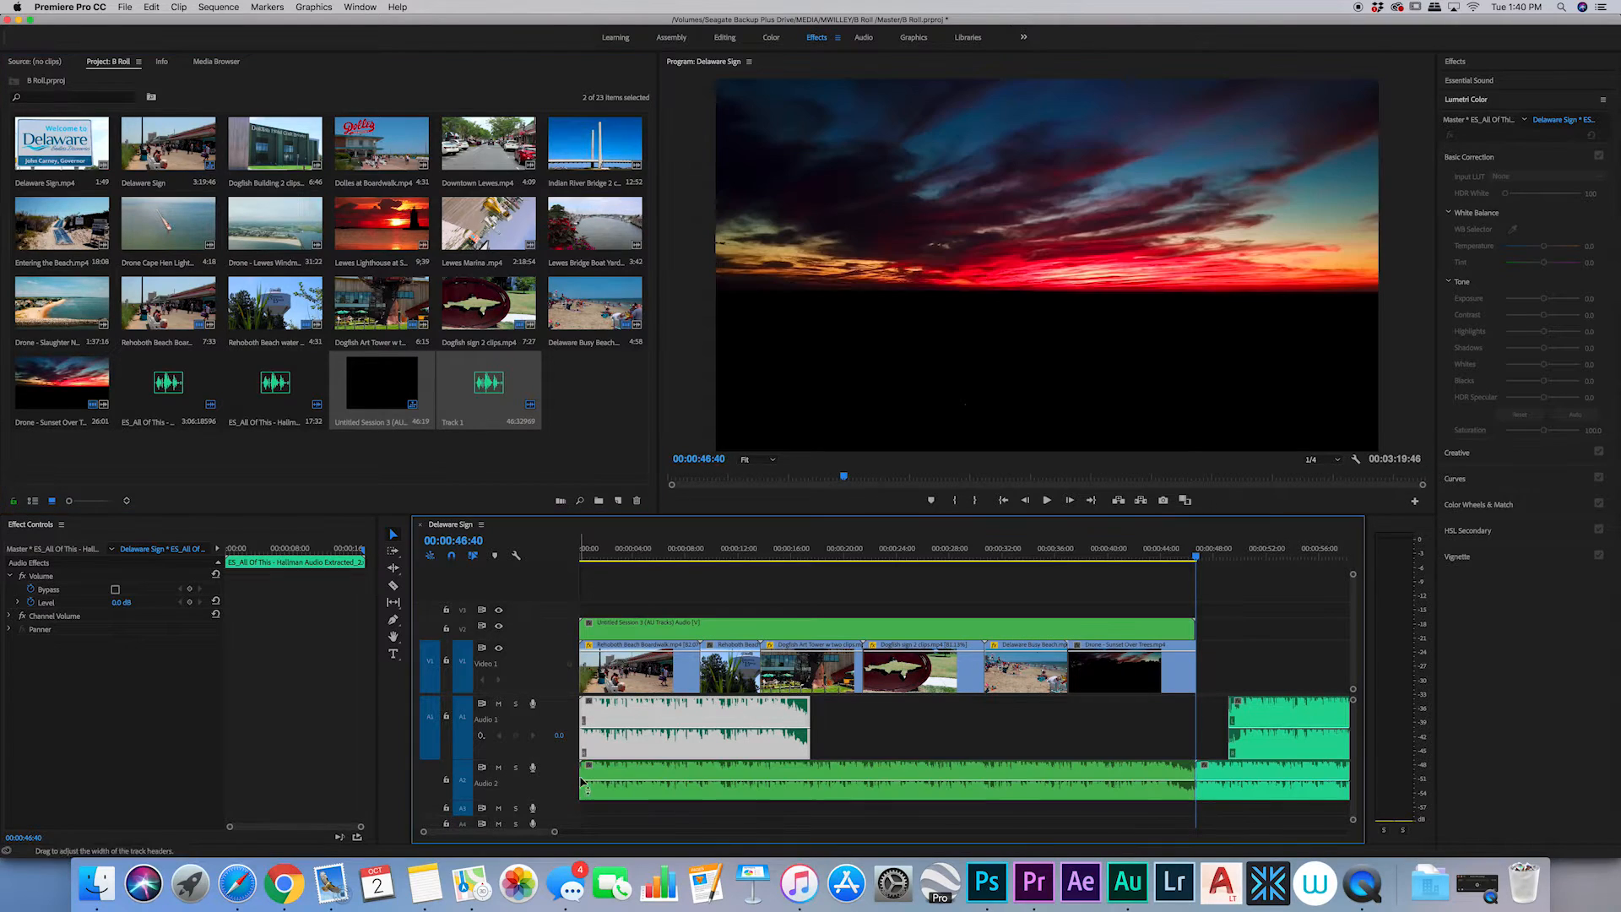
pyautogui.click(632, 628)
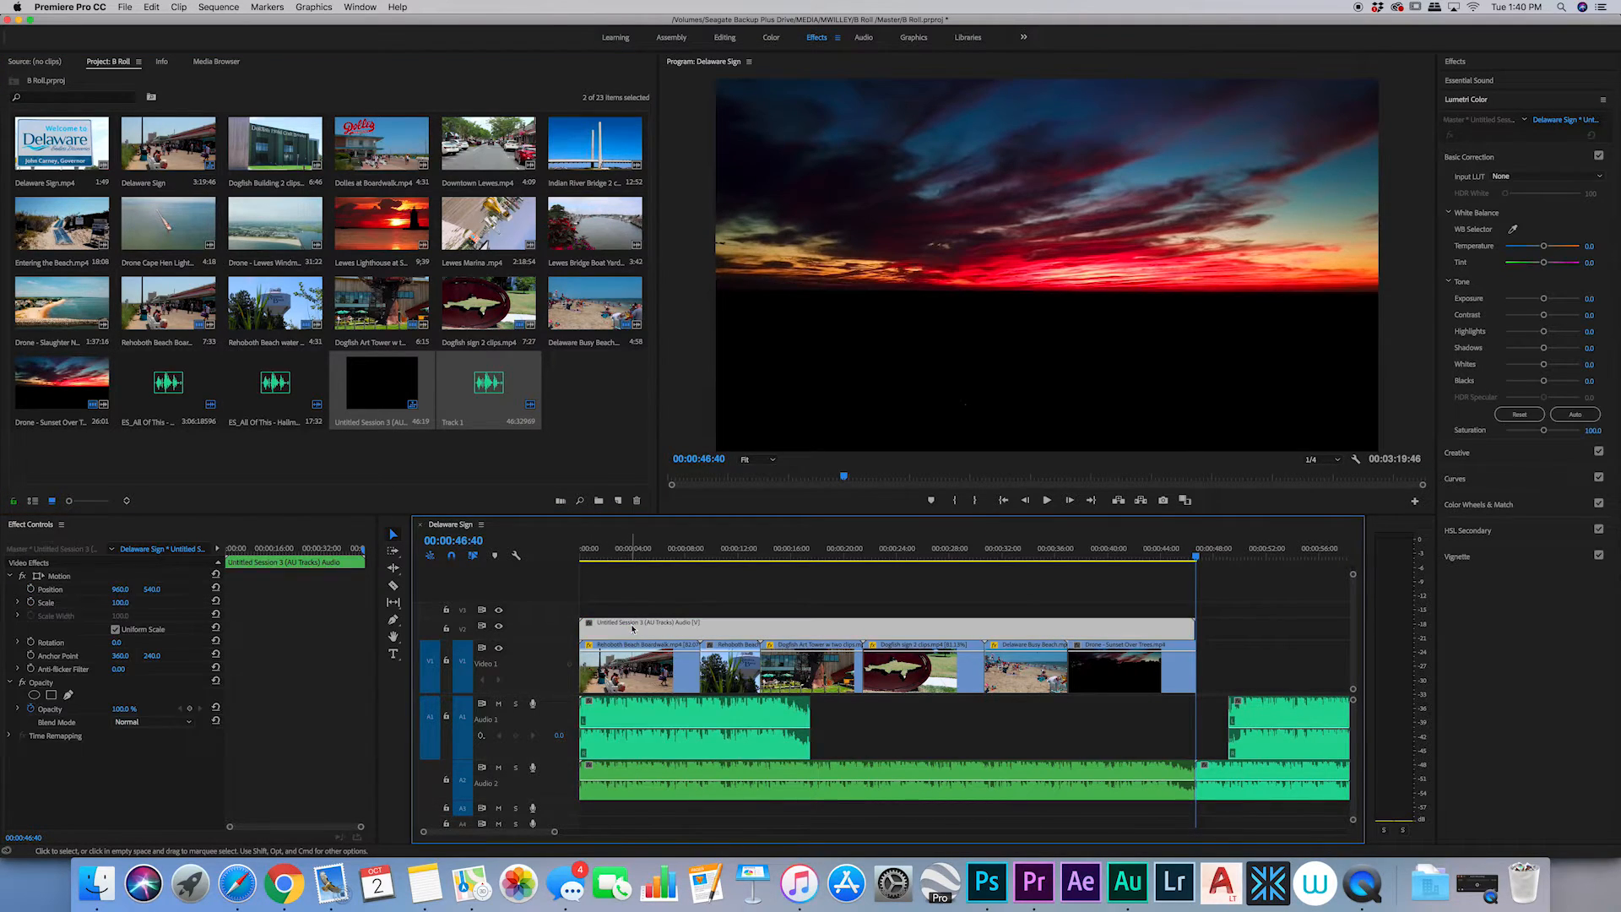
pyautogui.press('Delete')
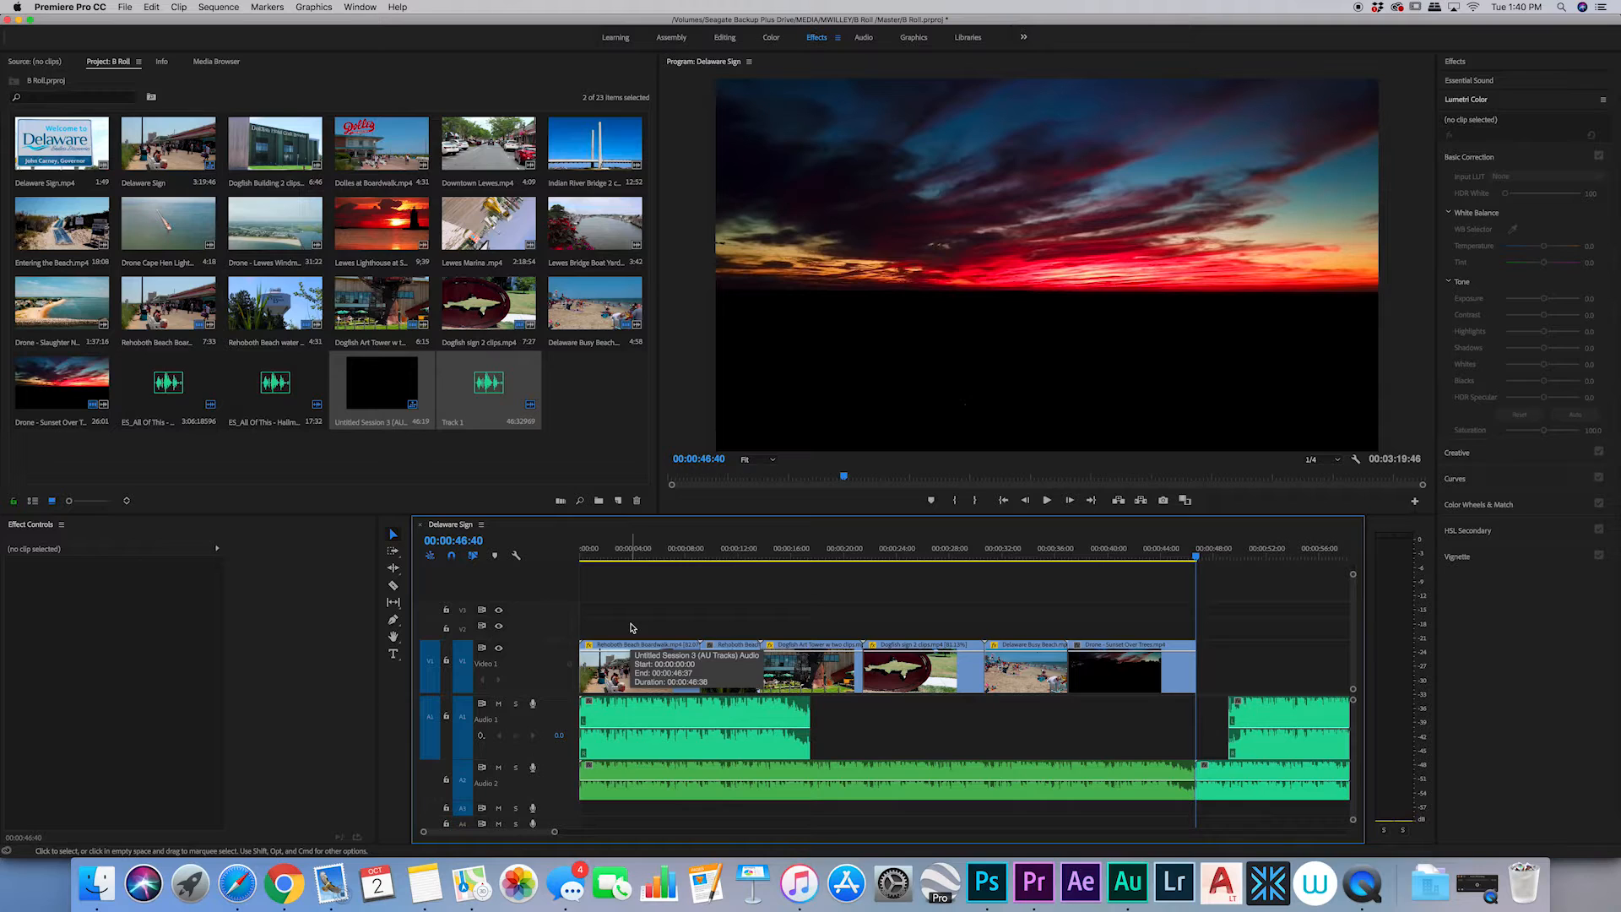
# - Delete the duplicate music clip from the lowest audio track and shift the Track 1 clip on Audio 2 past the video's end
pyautogui.scroll(-5, 1351, 717)
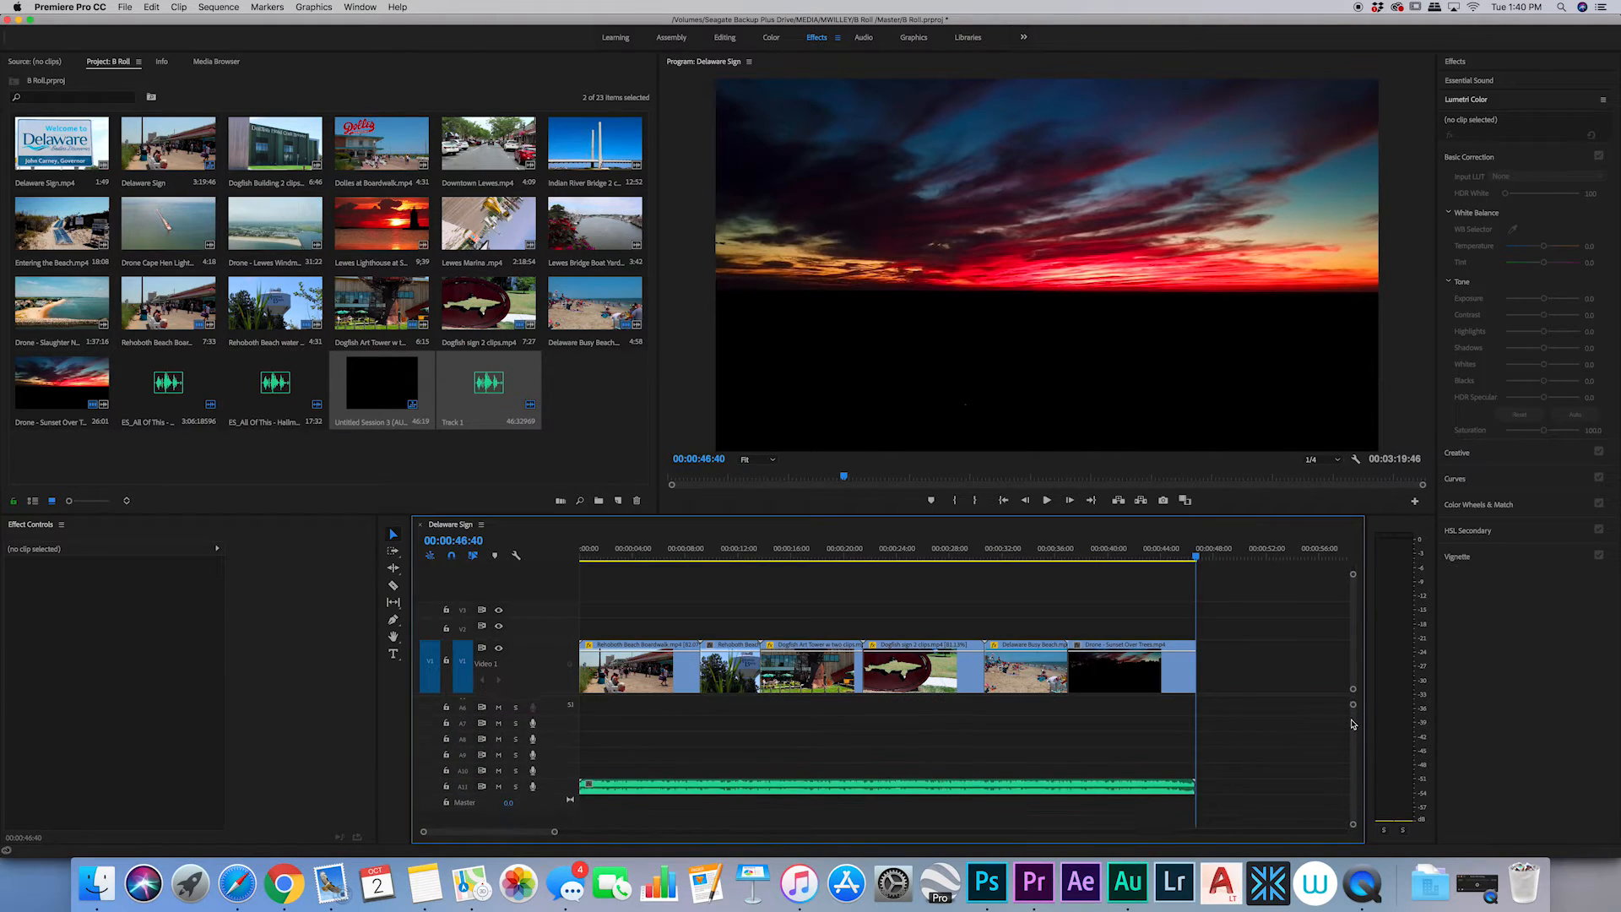
pyautogui.click(972, 791)
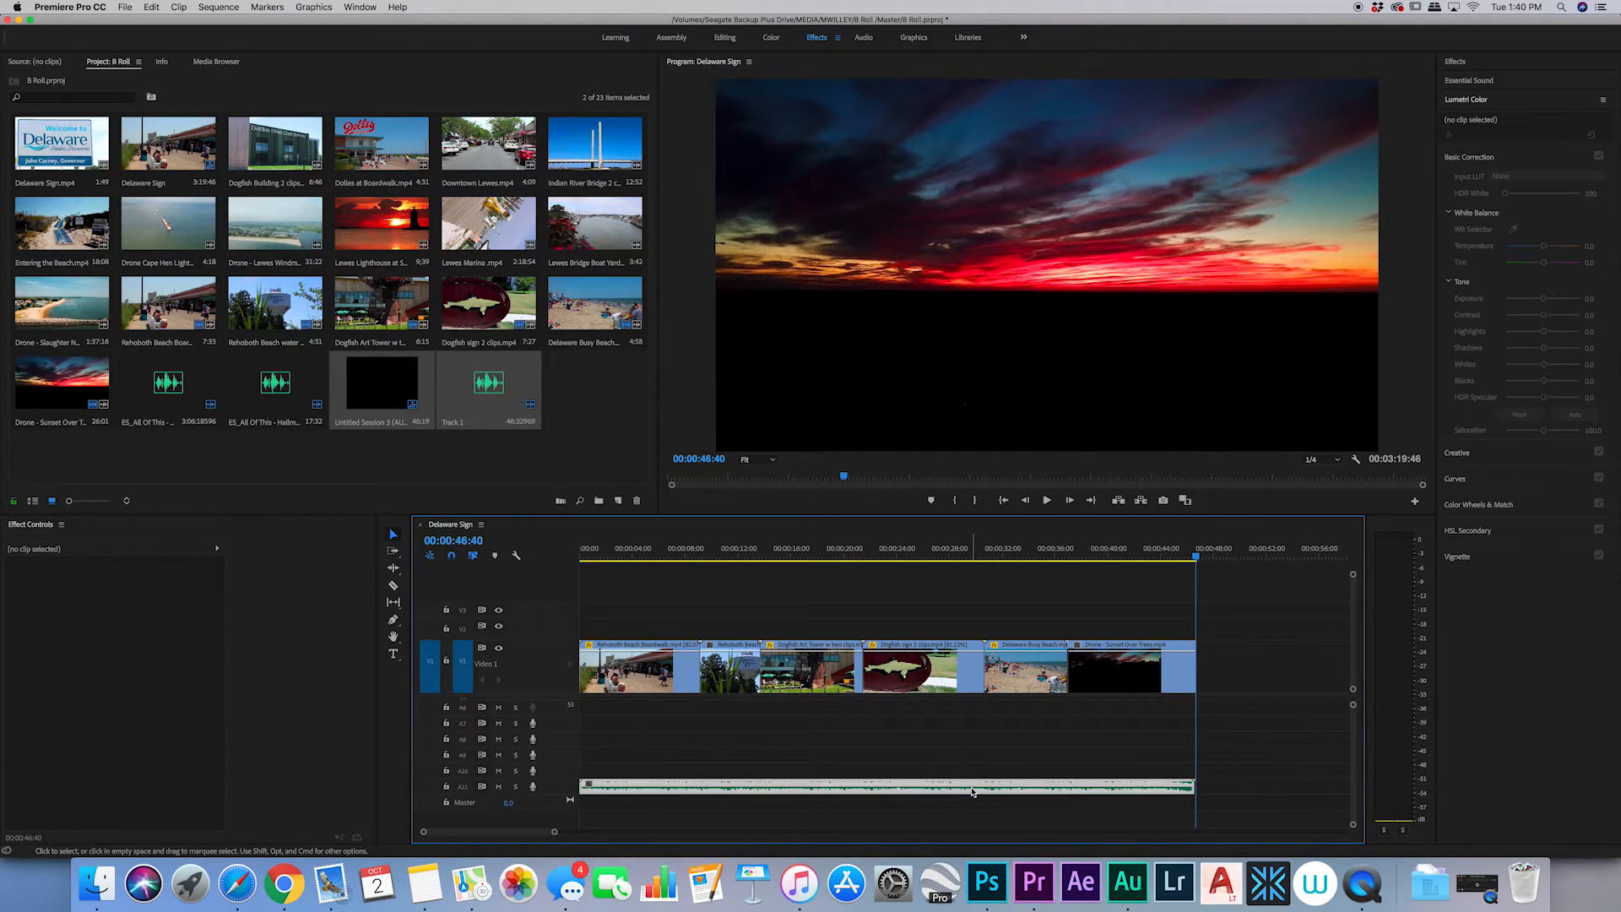
pyautogui.press('Delete')
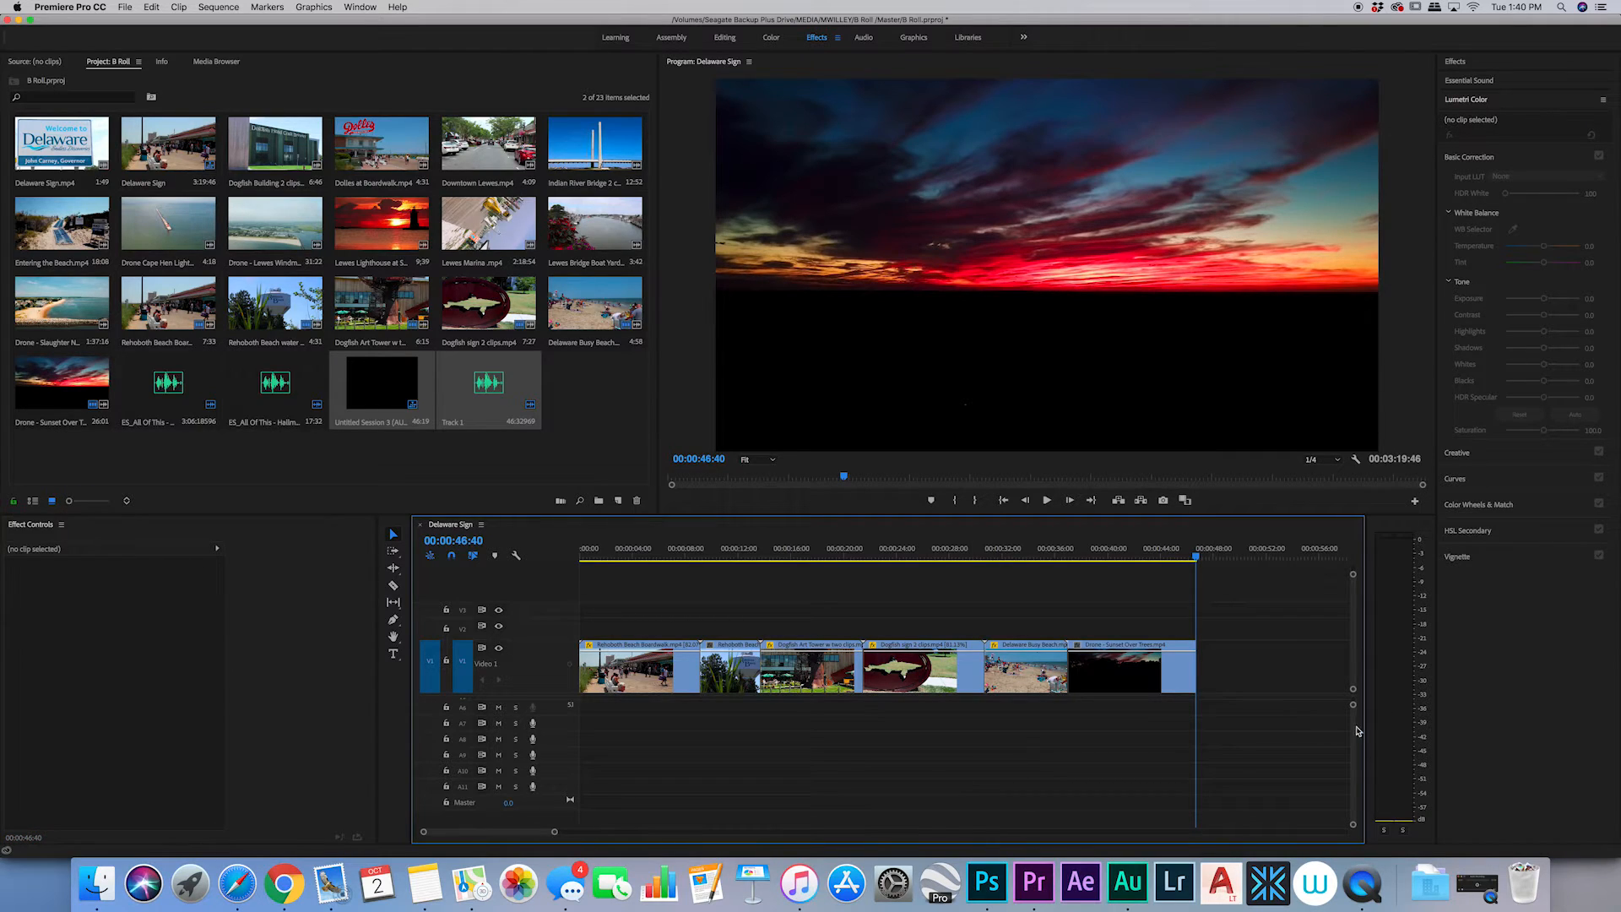
pyautogui.scroll(5, 1357, 728)
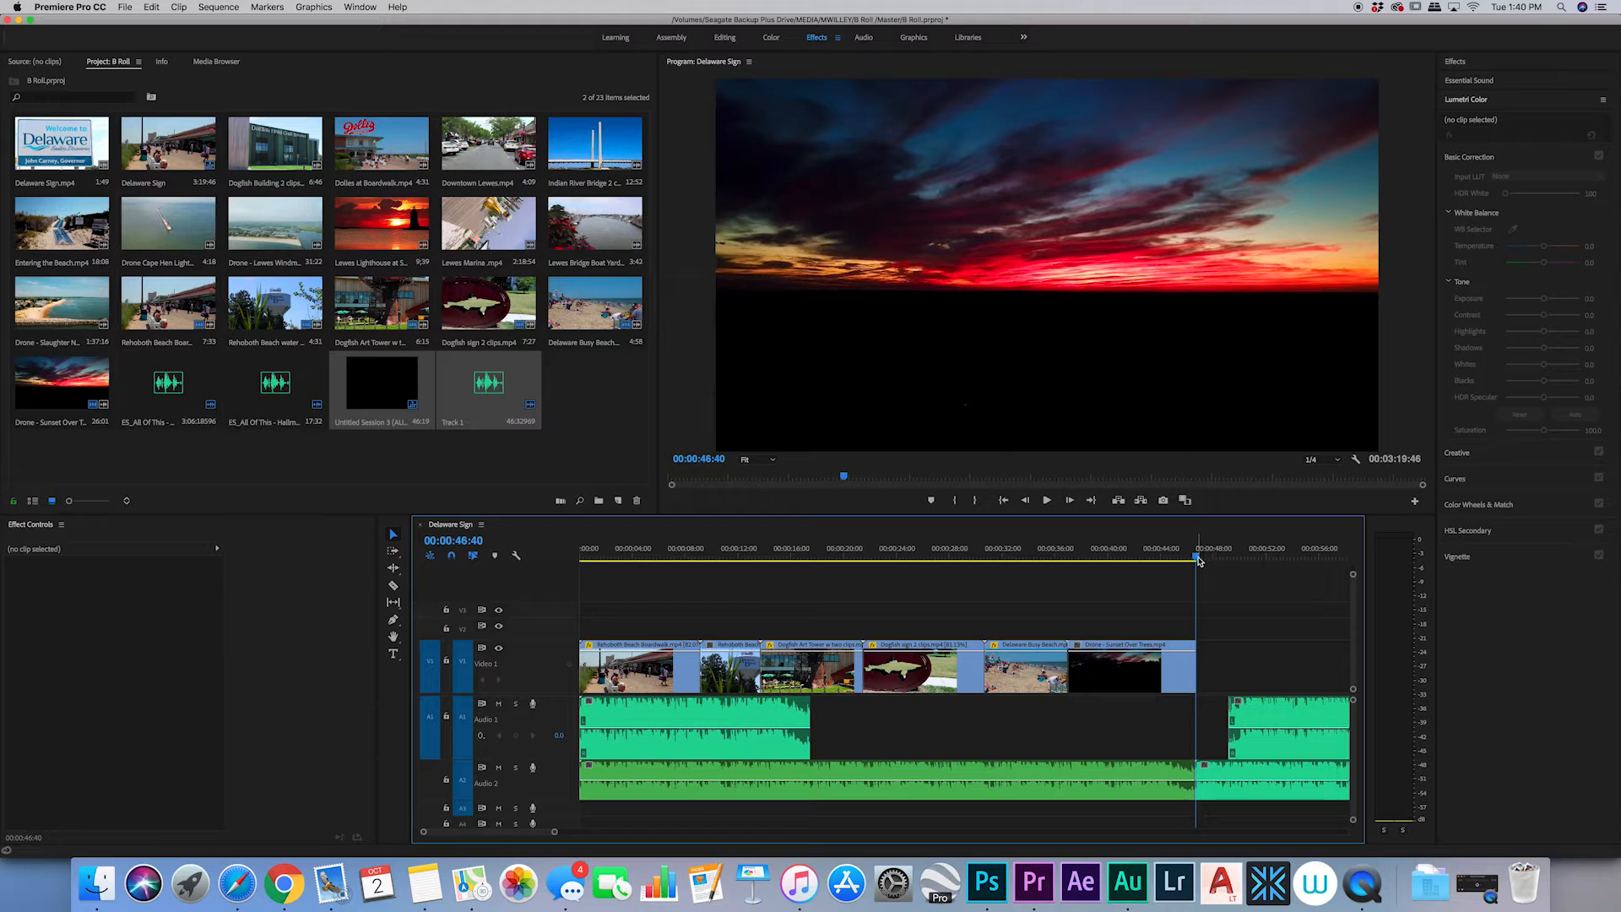
pyautogui.moveTo(1238, 780); pyautogui.dragTo(1270, 780)
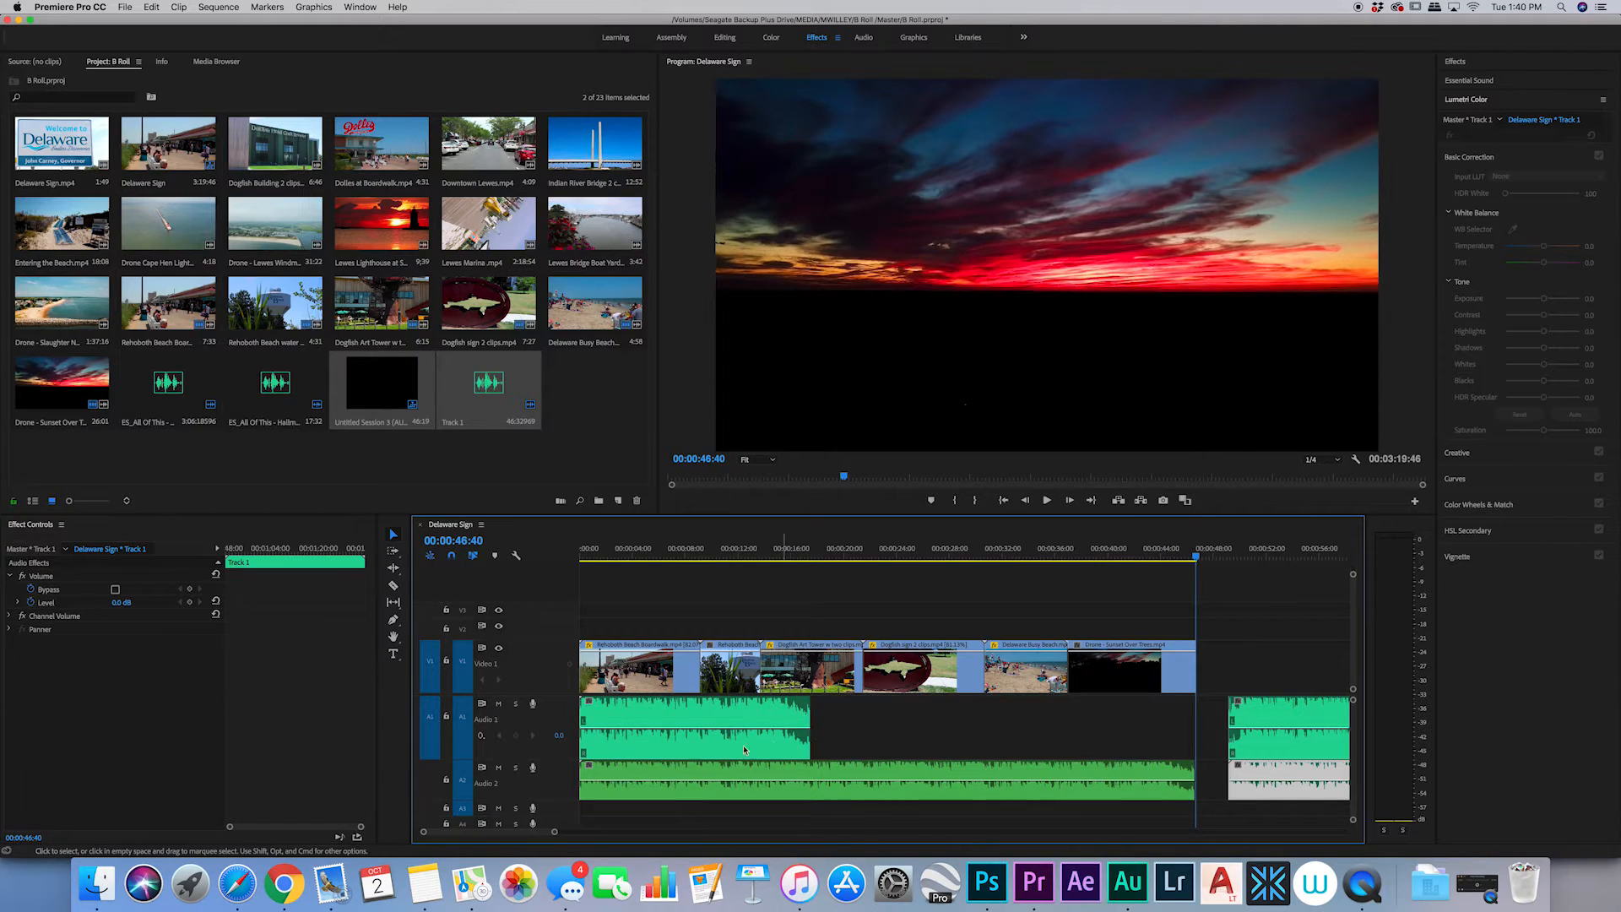
# - Mute the Audio 1 track and play the sequence from its beginning
pyautogui.click(498, 703)
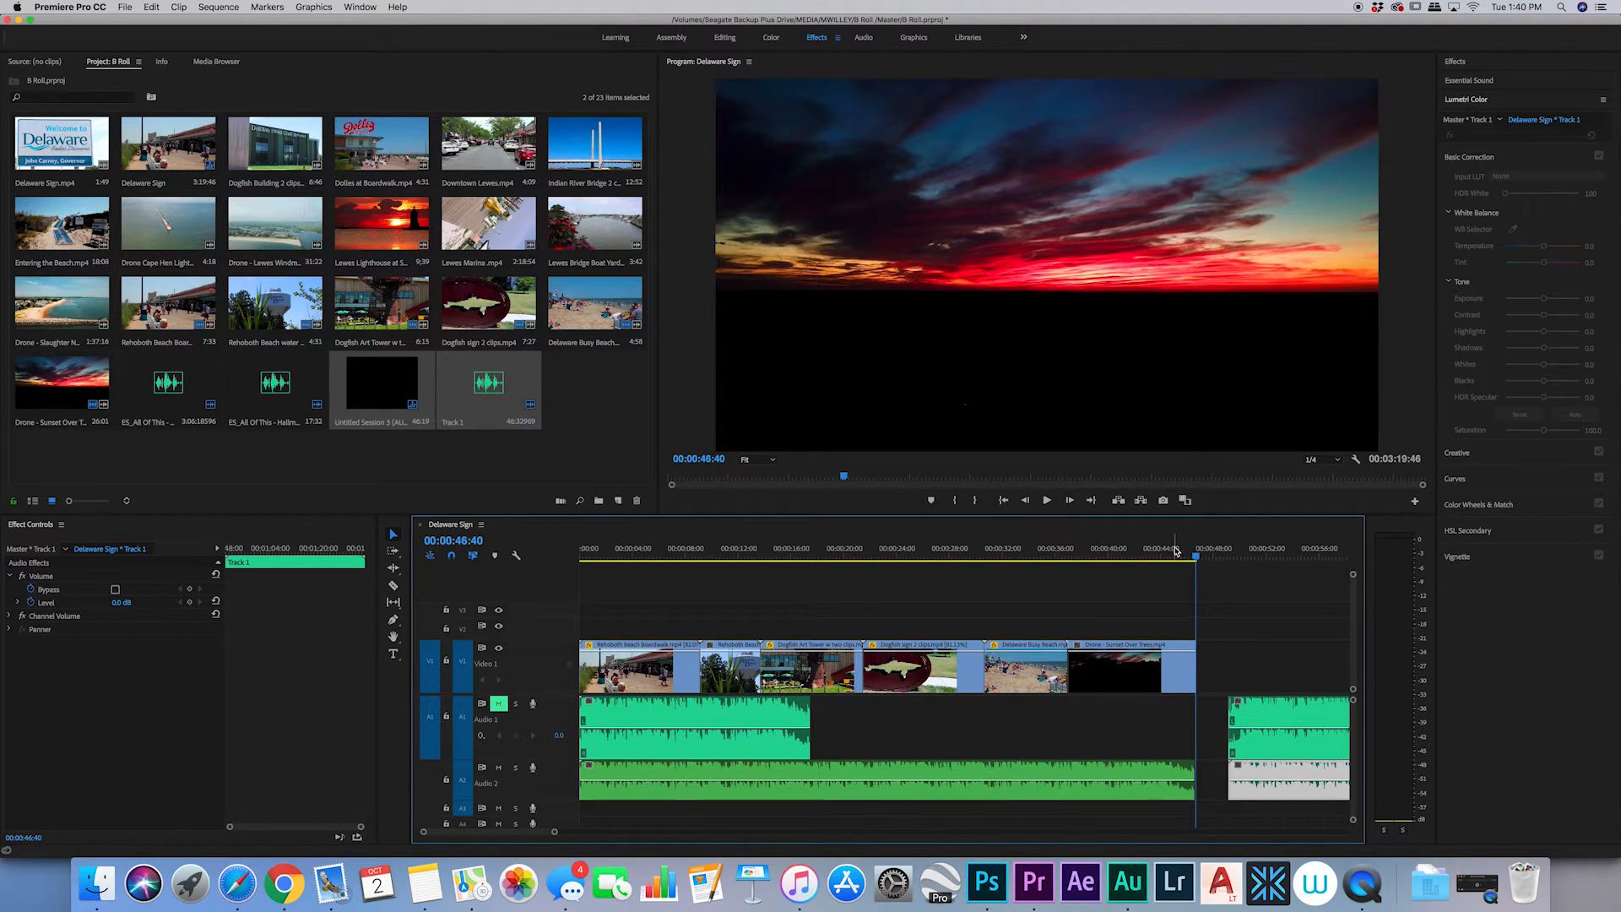
pyautogui.press('Home')
pyautogui.press('space')
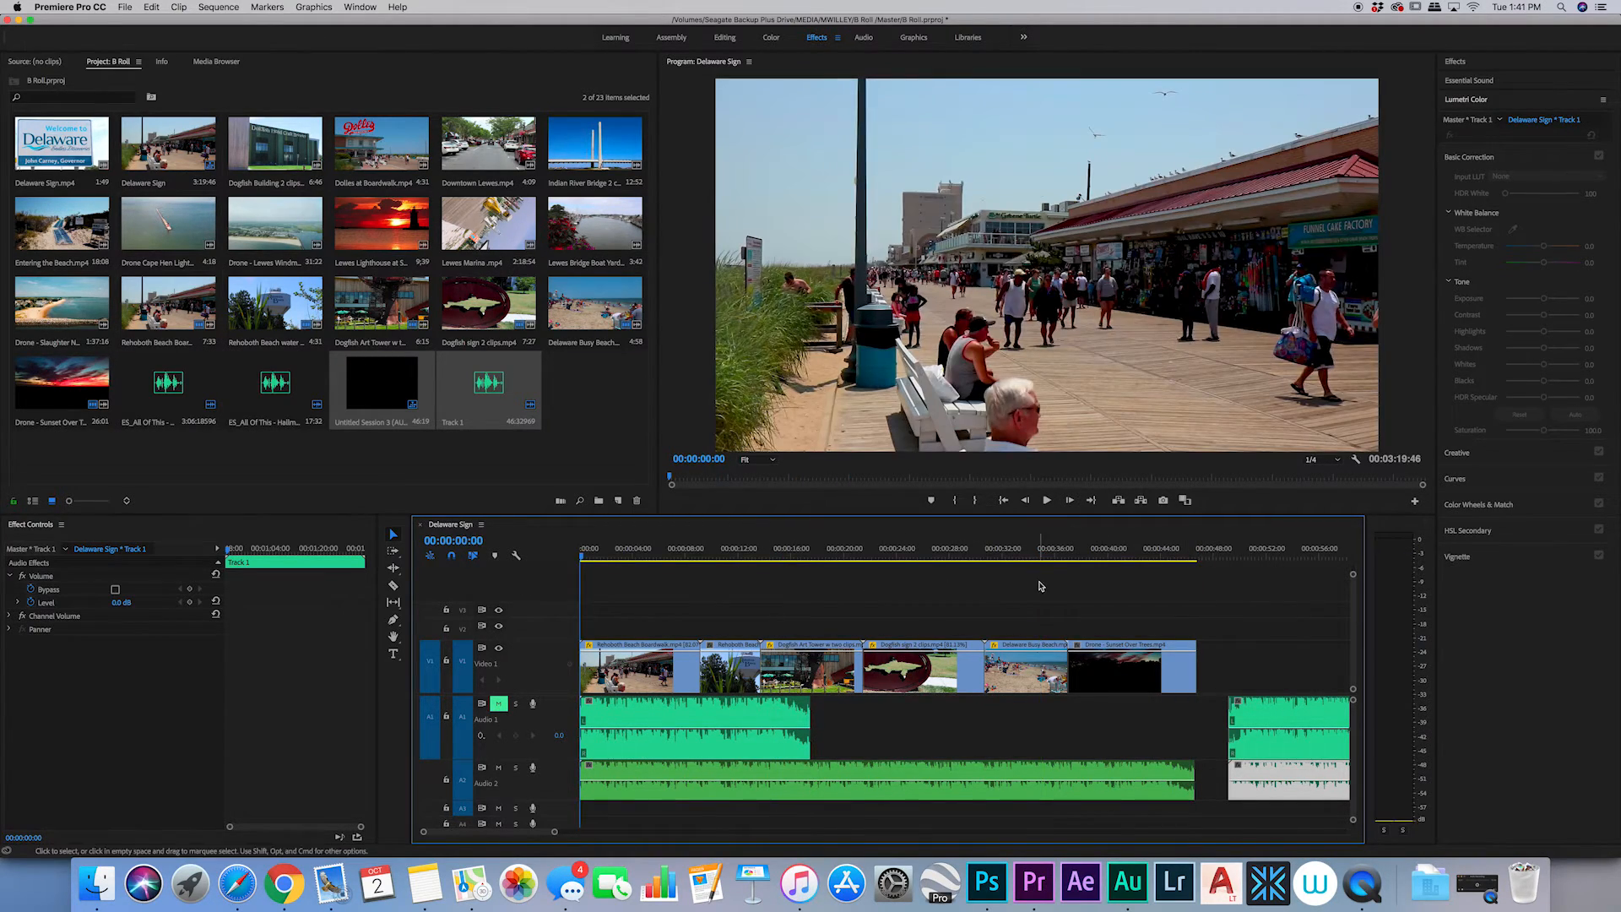